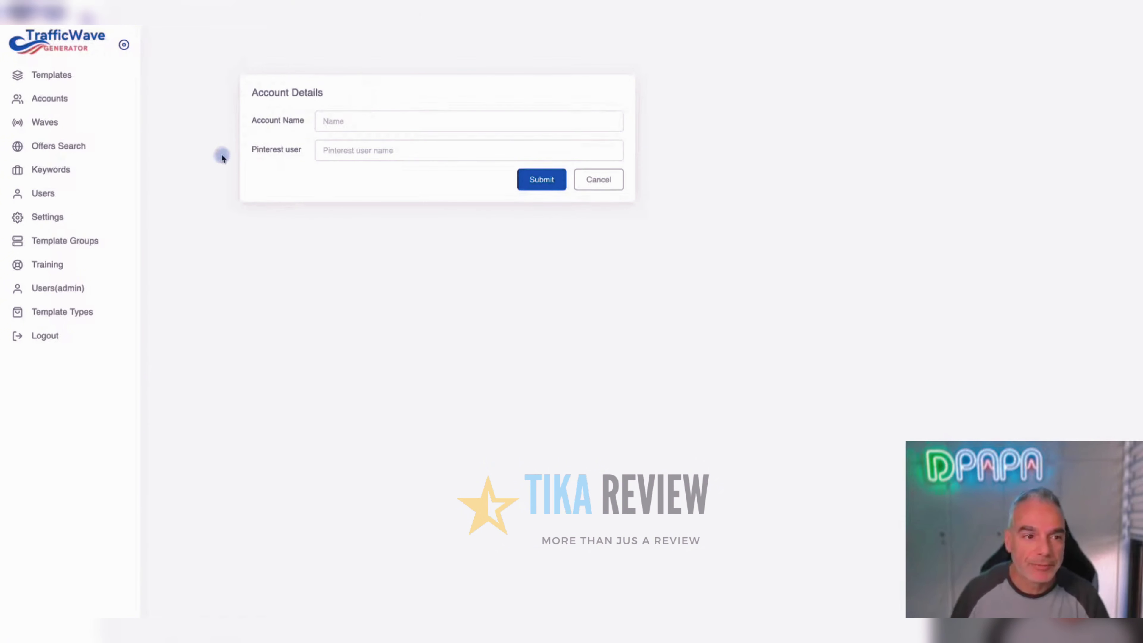
Open the pins of the "woodworking" offer search campaign and review their titles and affiliate networks
left_click(80, 147)
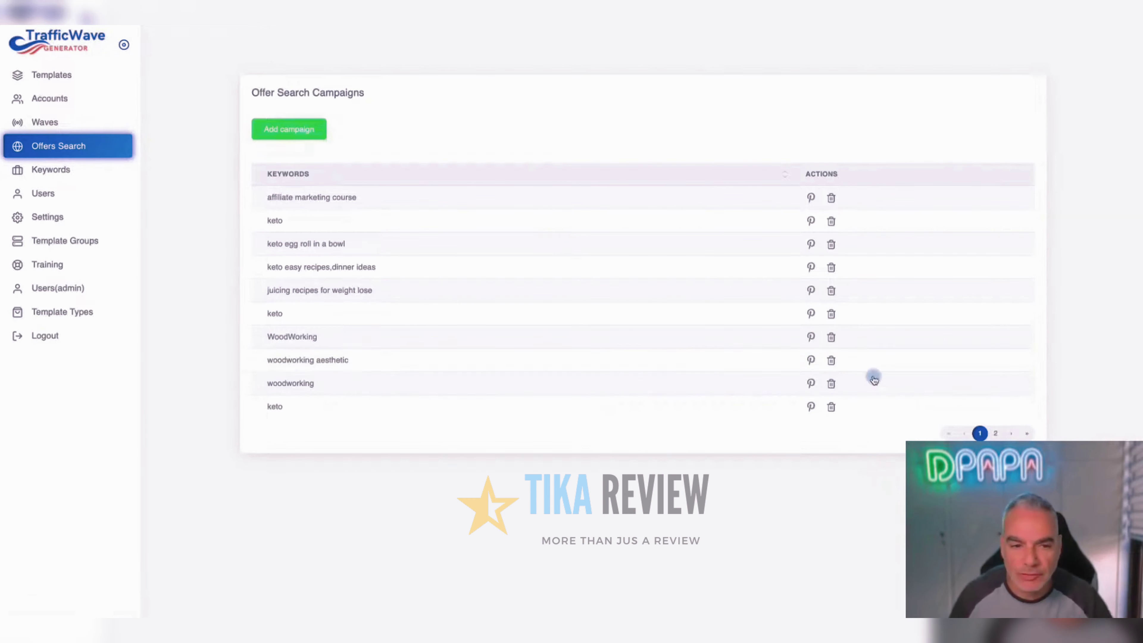
left_click(811, 385)
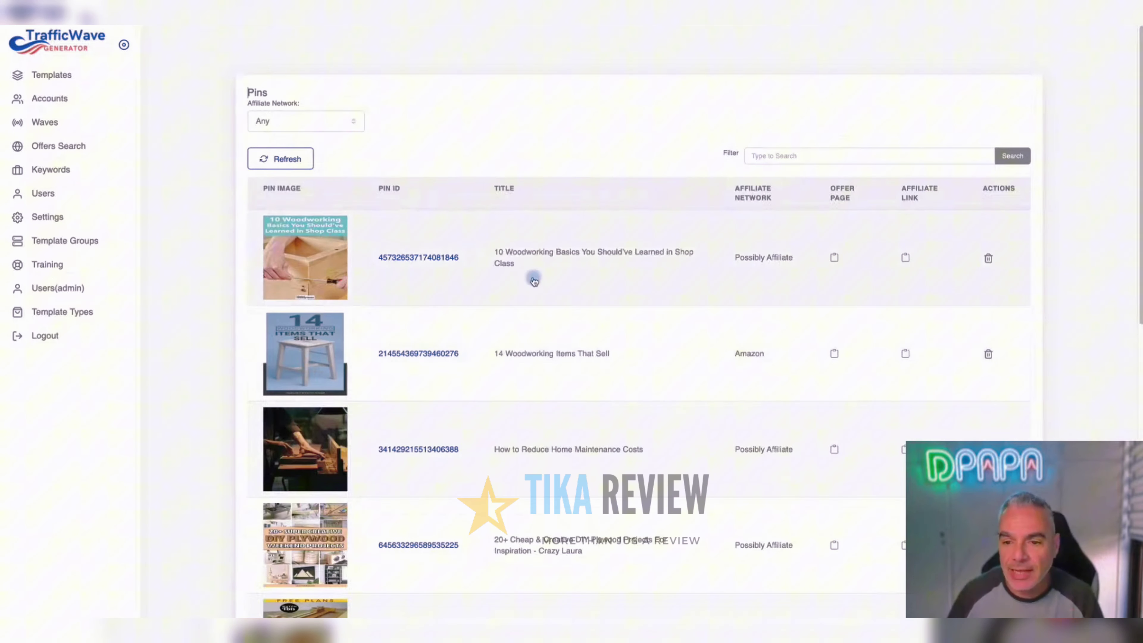
scroll(553, 278, "down", 4)
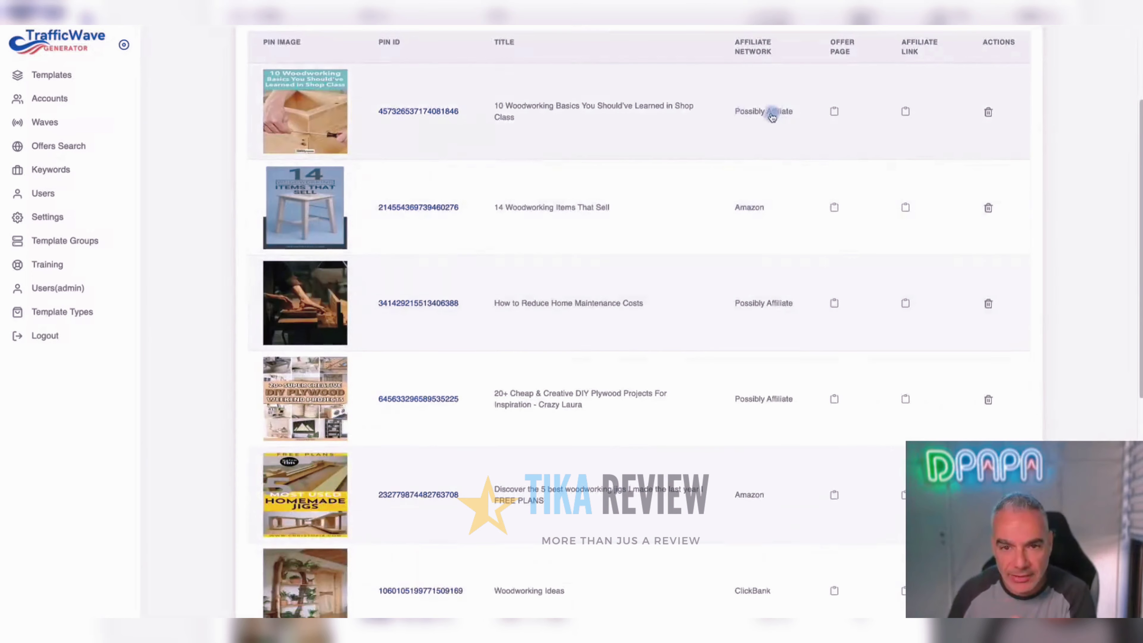
scroll(742, 152, "down", 1)
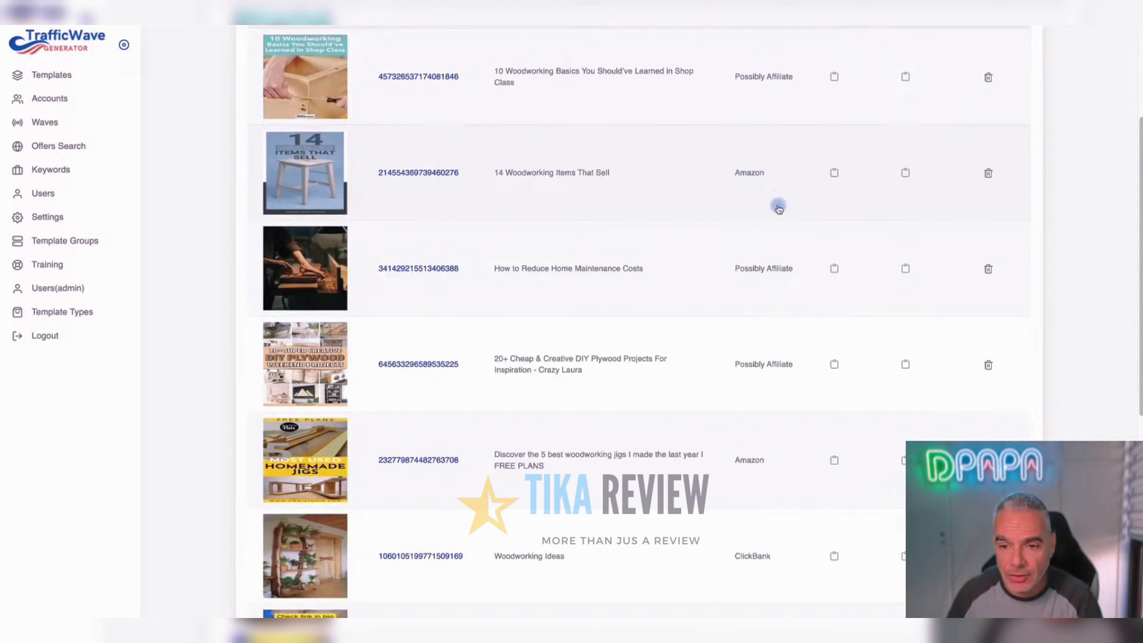
scroll(779, 209, "down", 1)
scroll(783, 204, "down", 5)
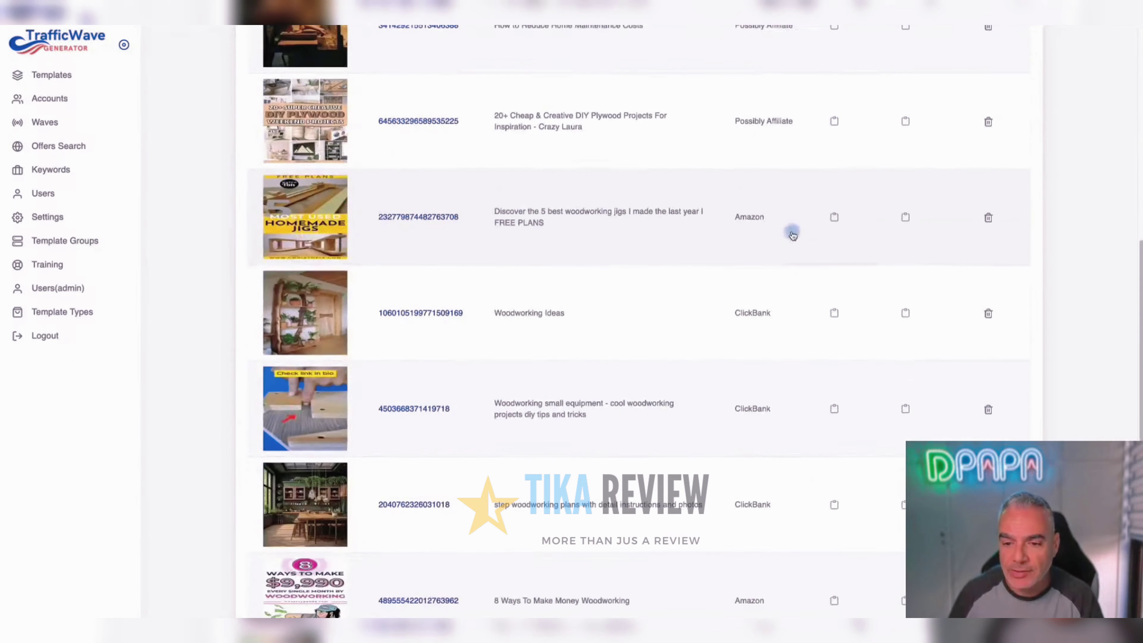
scroll(793, 235, "down", 2)
scroll(772, 250, "down", 3)
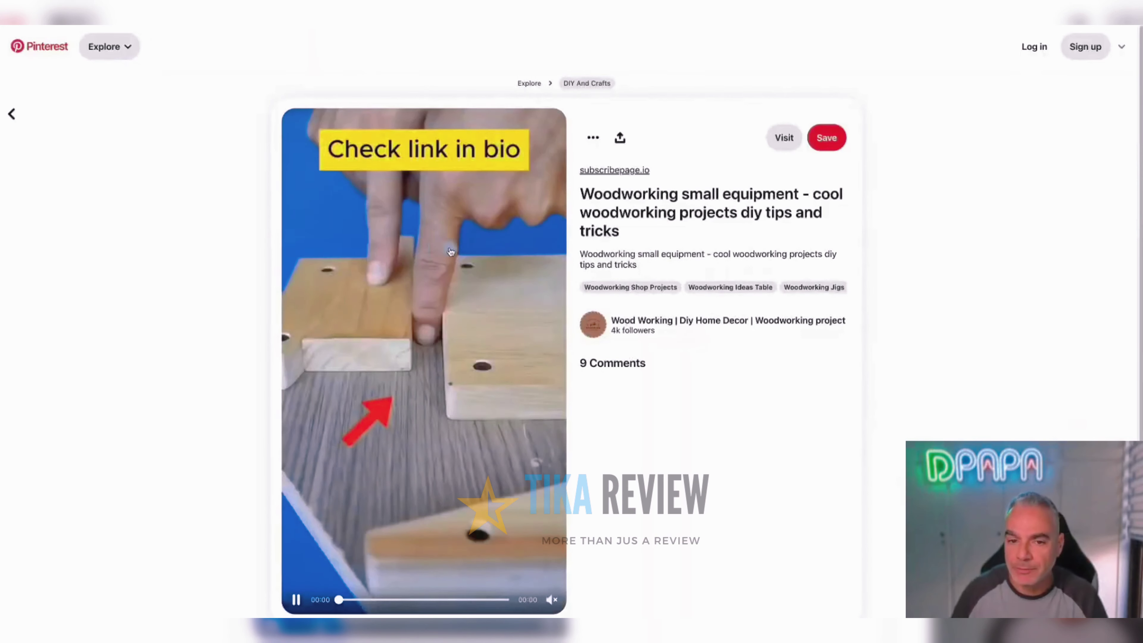
Examine the "Woodworking small equipment" pin on Pinterest, including its comments and the related pins
scroll(449, 268, "down", 5)
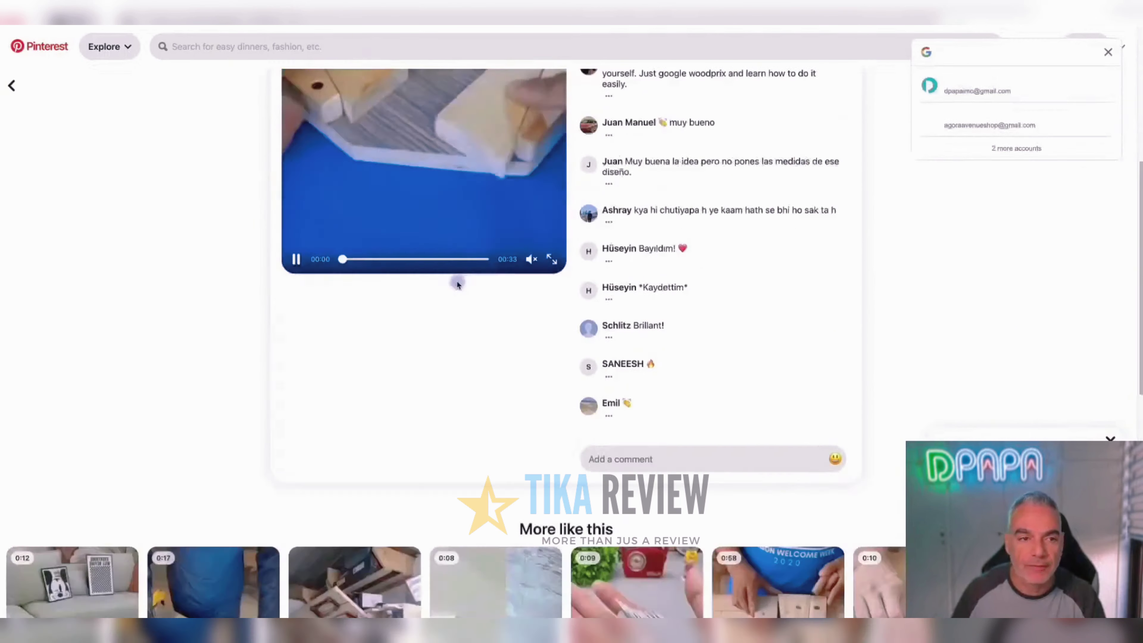
scroll(456, 279, "up", 6)
scroll(482, 332, "down", 15)
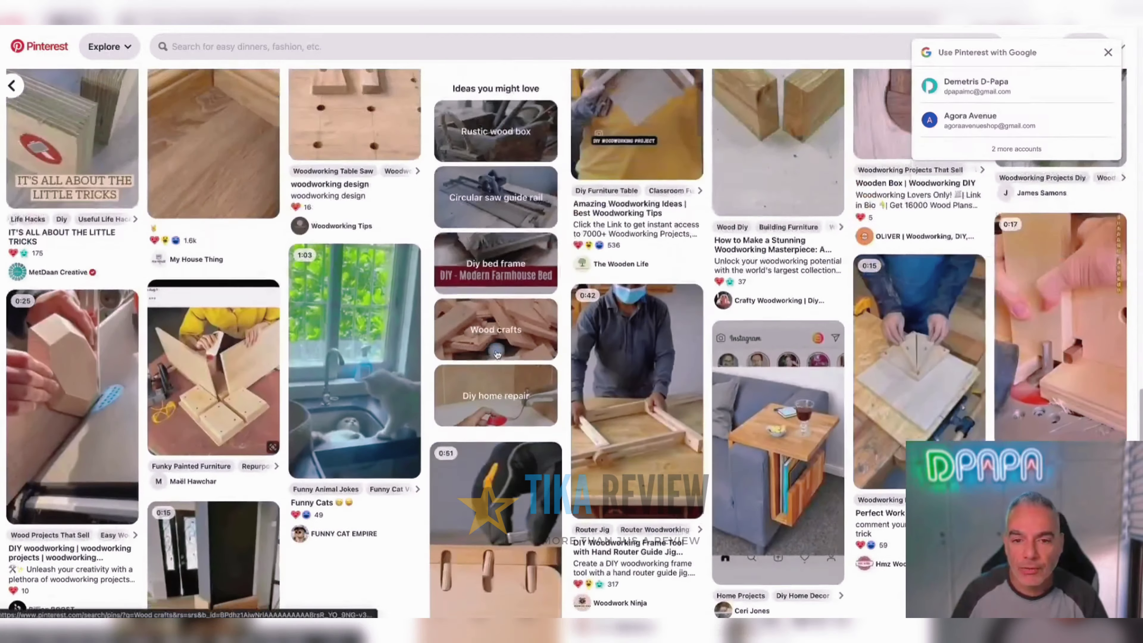
scroll(498, 353, "up", 8)
scroll(499, 353, "up", 3)
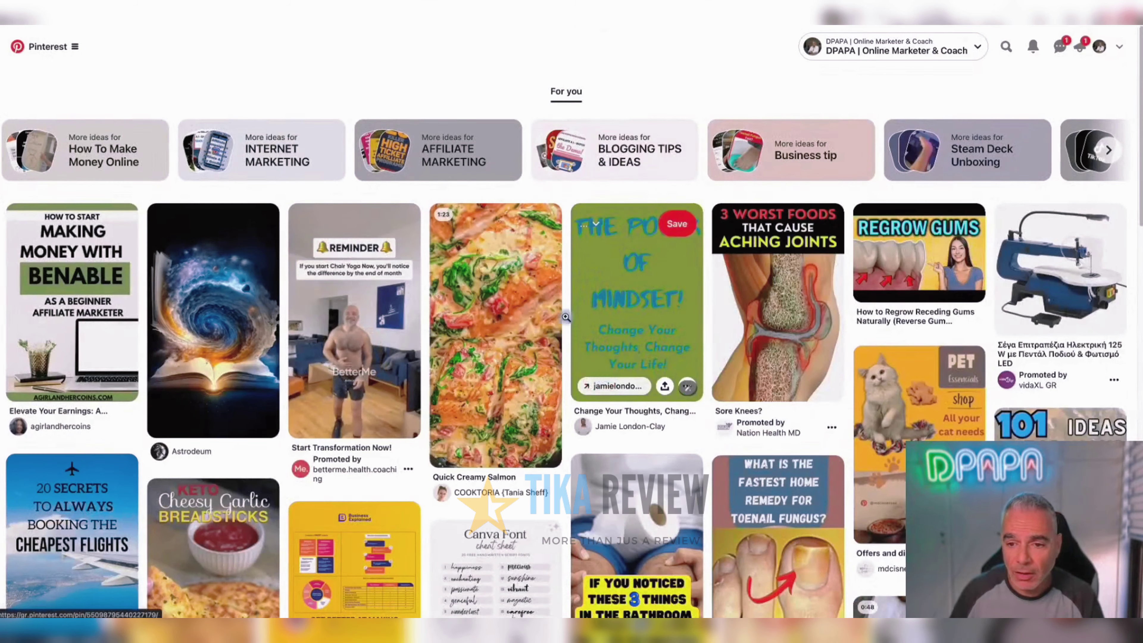
Browse the pins suggested in the Pinterest home feed
scroll(78, 184, "down", 2)
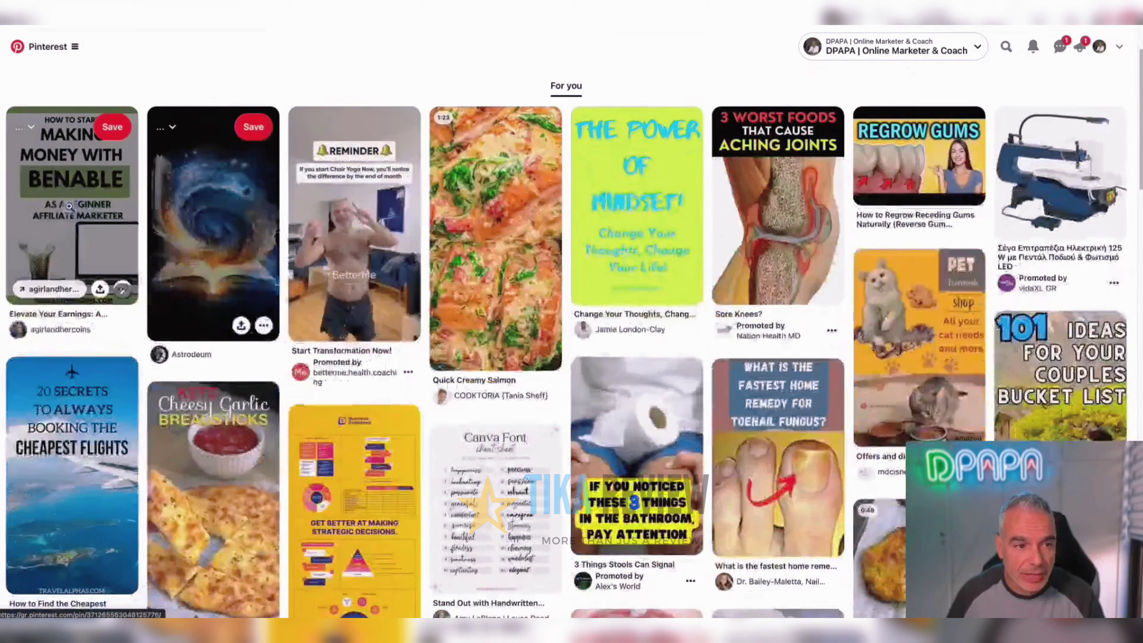
scroll(77, 184, "down", 10)
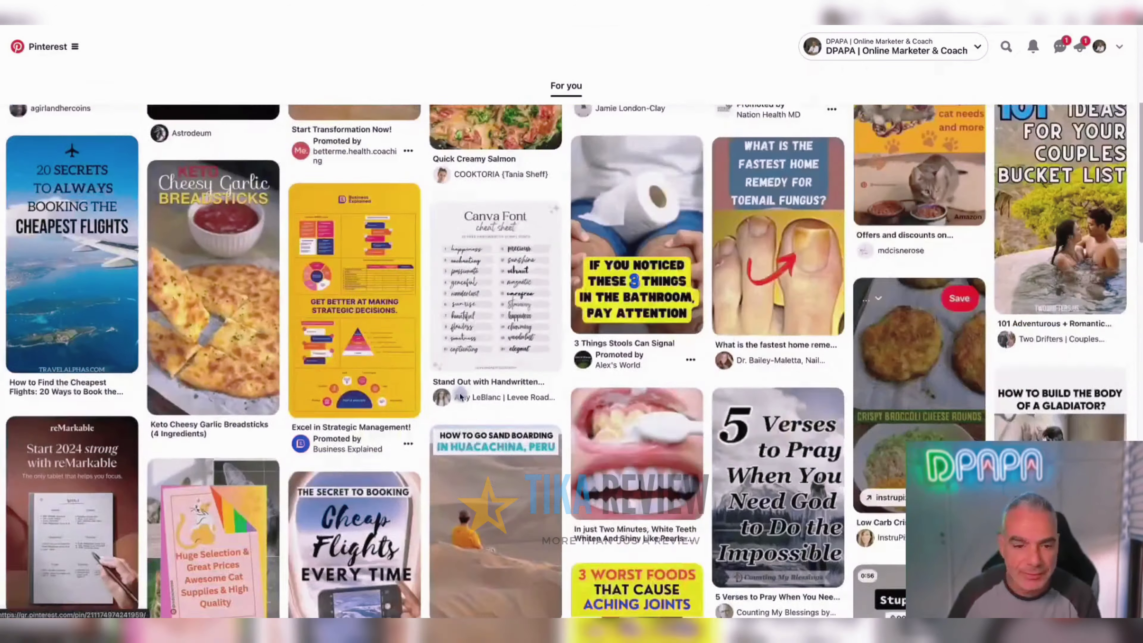
scroll(354, 198, "up", 12)
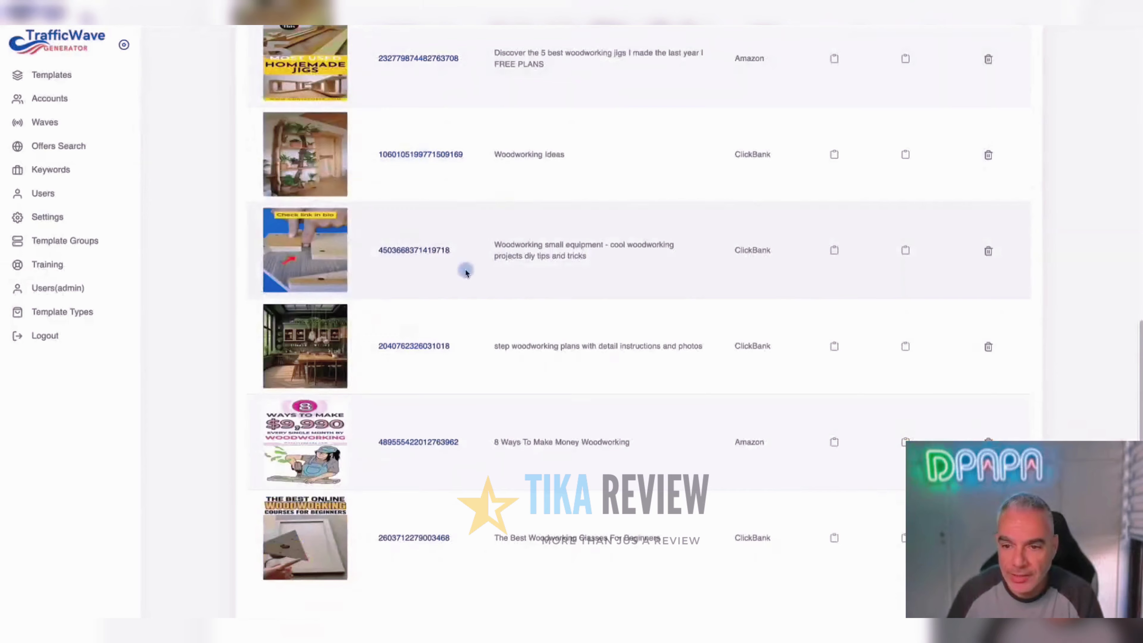
Copy the affiliate link and the offer page link of the "Woodworking small equipment" ClickBank pin in the TrafficWave Generator pin list
scroll(464, 268, "down", 1)
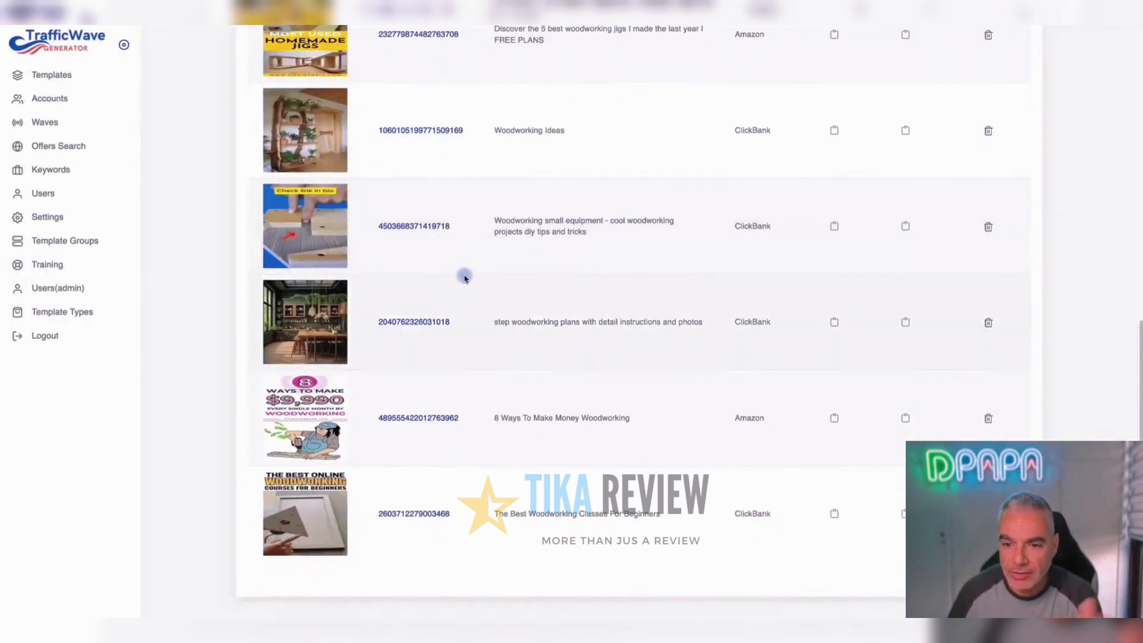
scroll(464, 275, "up", 1)
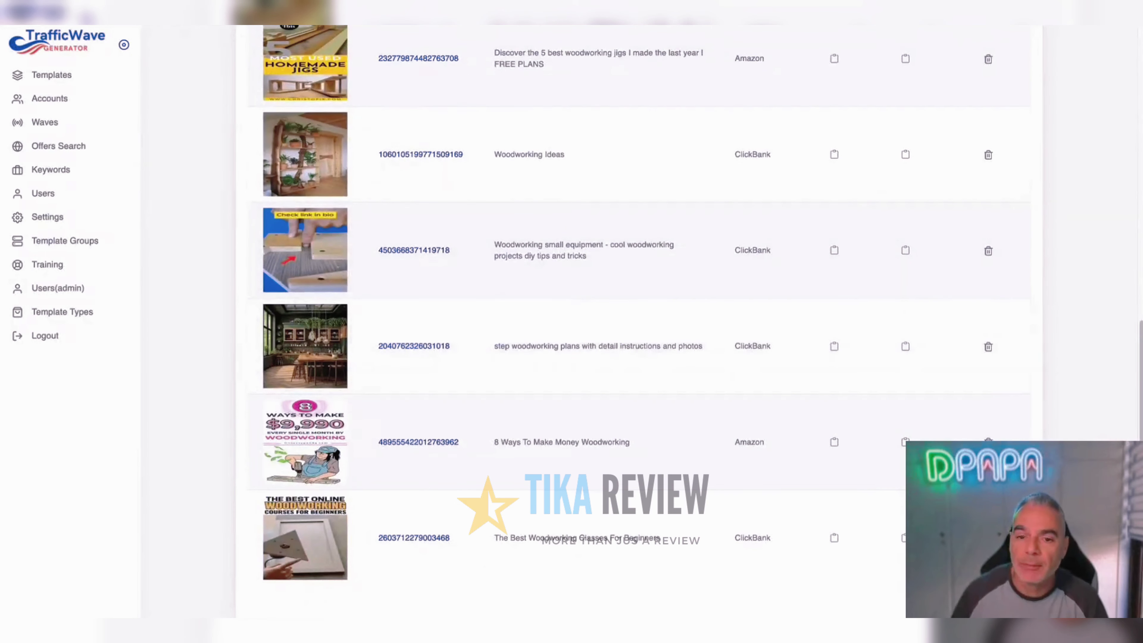
left_click(905, 249)
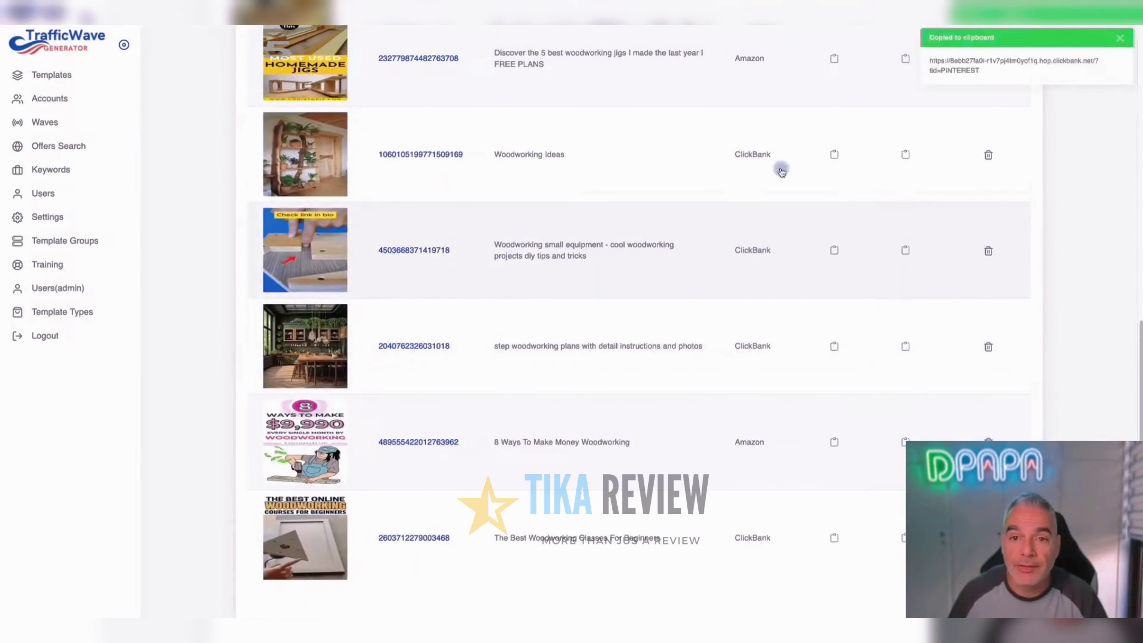
left_click(245, 8)
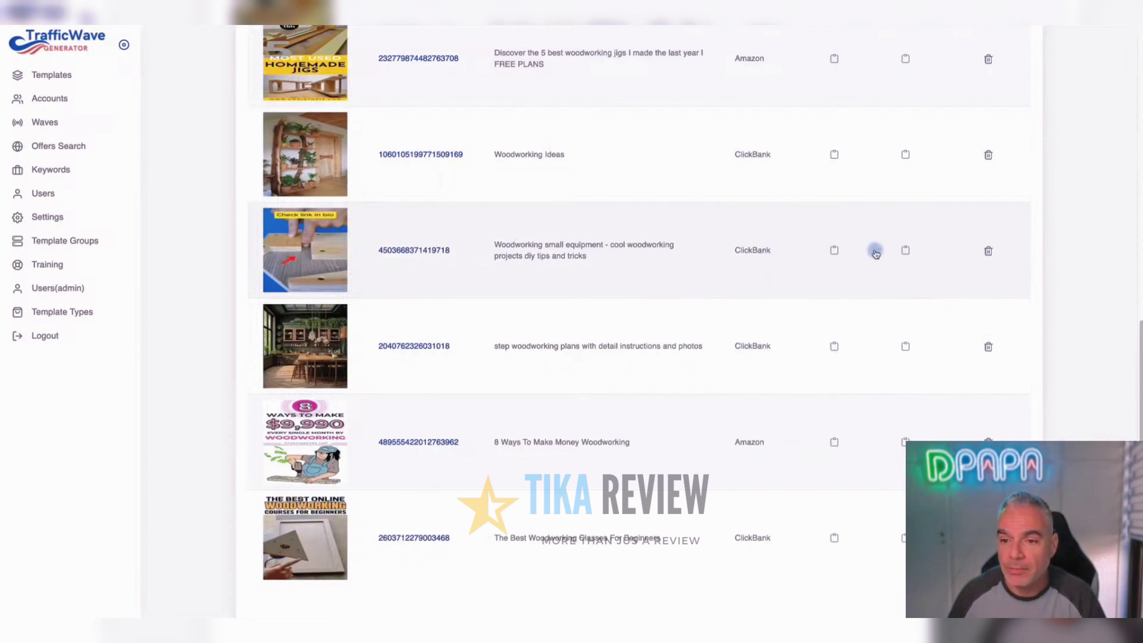
left_click(838, 251)
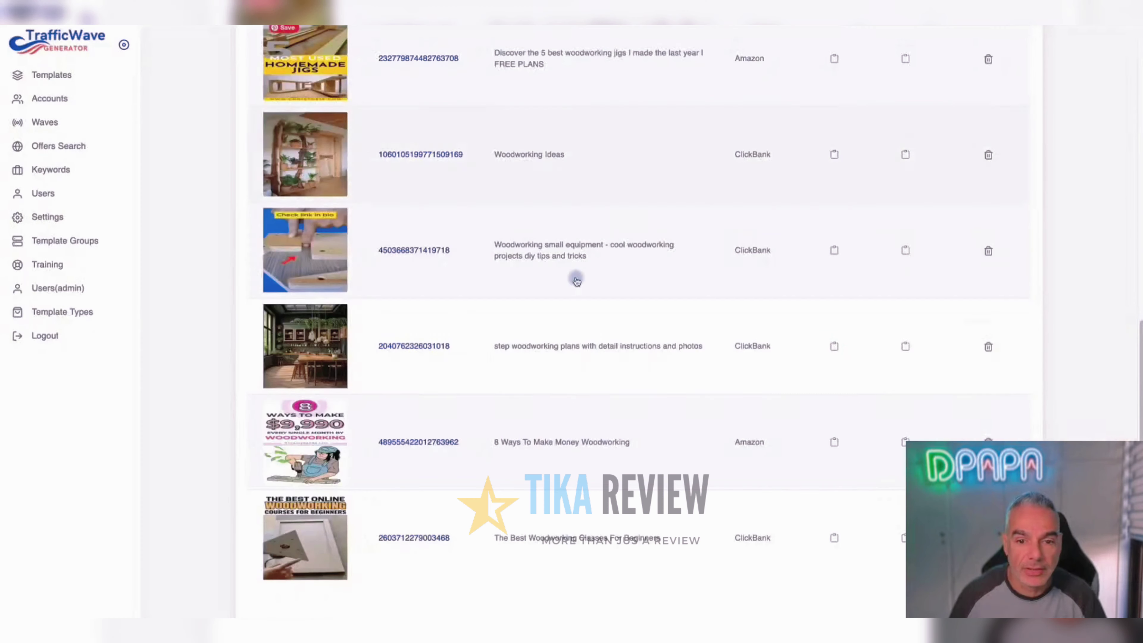
Copy the offer page link of the "10 Woodworking Basics You Should've Learned in Shop Class" pin, open it in the browser and look through the article
scroll(574, 280, "up", 10)
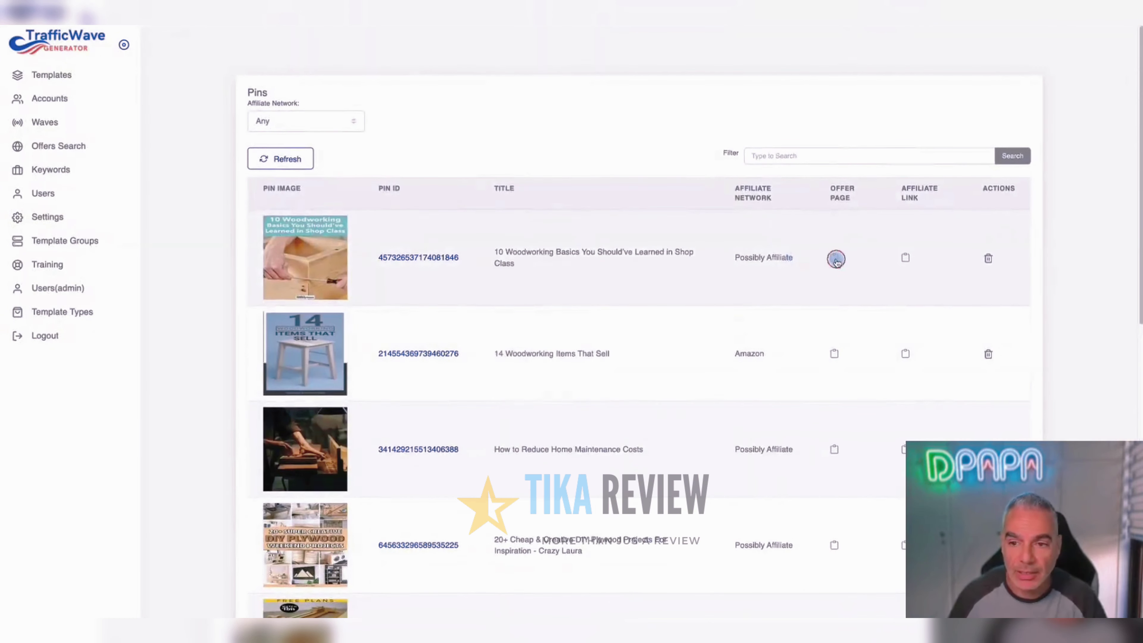
left_click(834, 257)
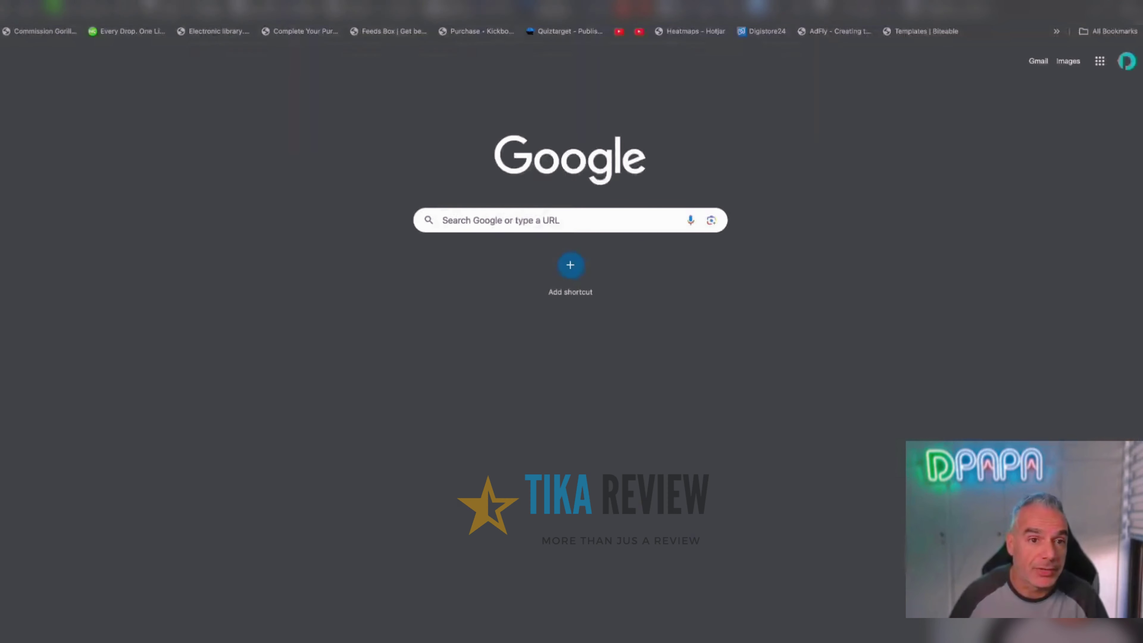
left_click(597, 41)
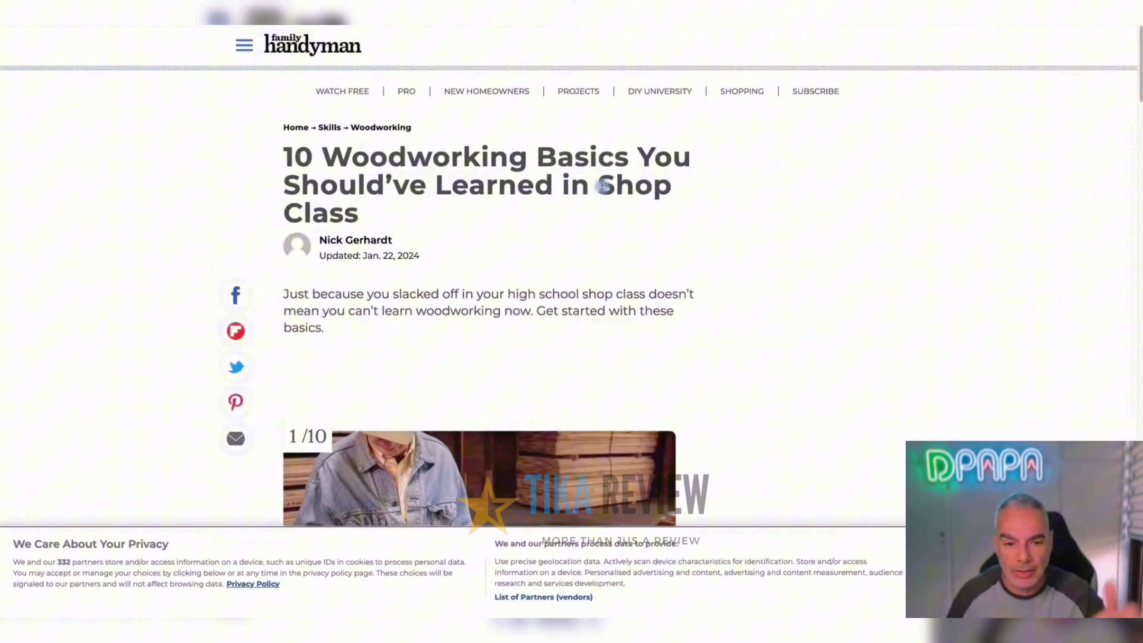
scroll(603, 190, "down", 5)
scroll(602, 190, "down", 15)
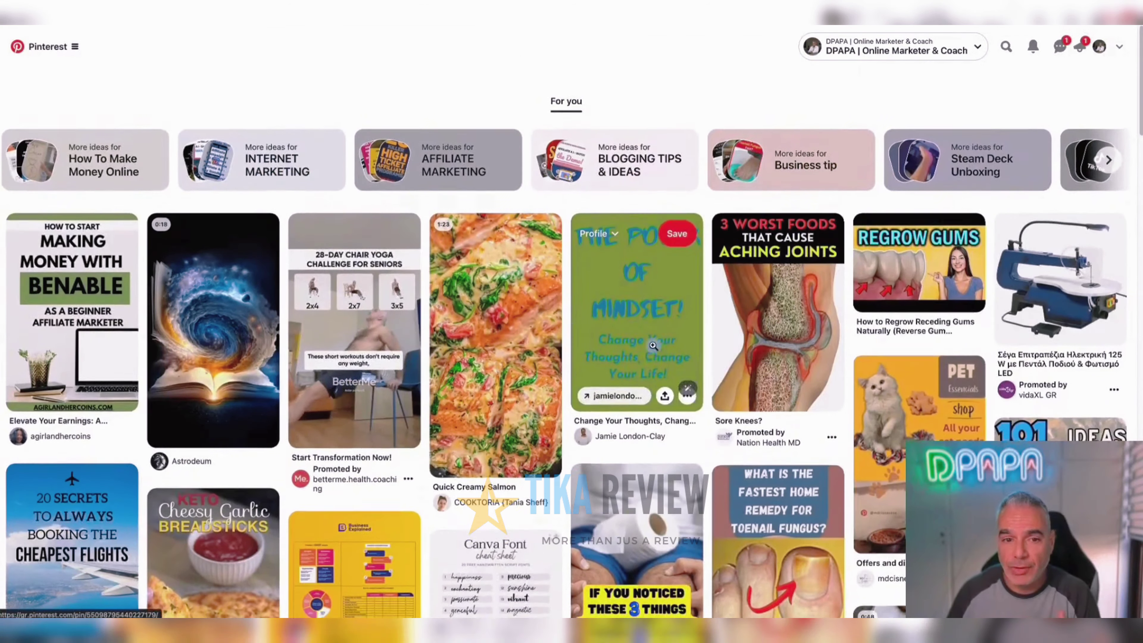
Look through the recommended and promoted pins on the Pinterest home page
scroll(567, 323, "down", 10)
scroll(567, 323, "down", 2)
scroll(567, 323, "up", 7)
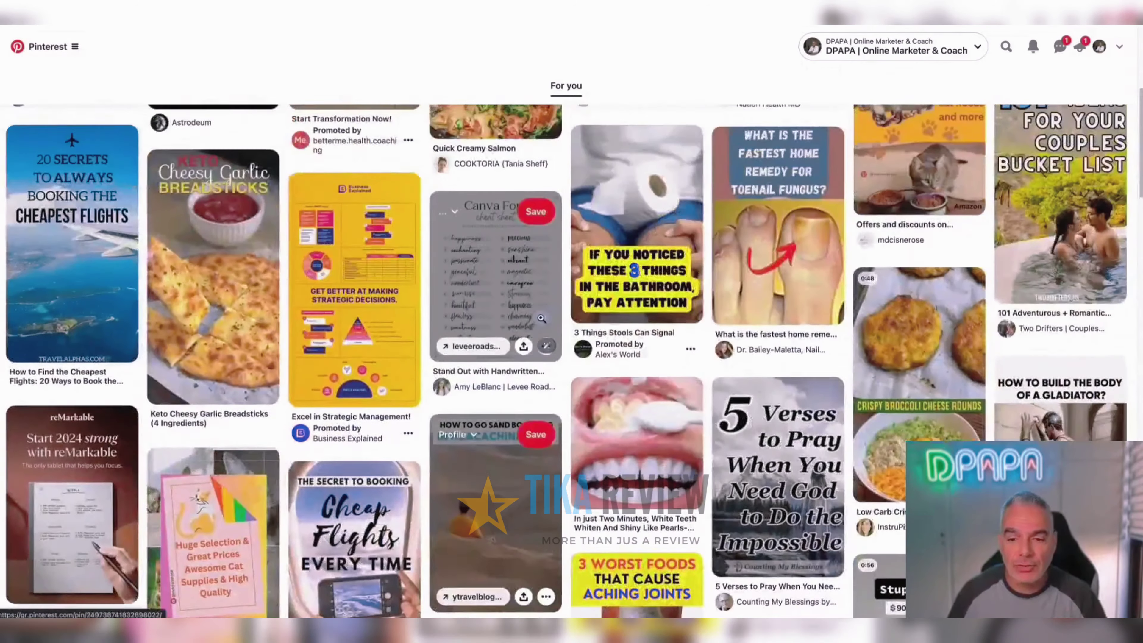
scroll(542, 318, "up", 3)
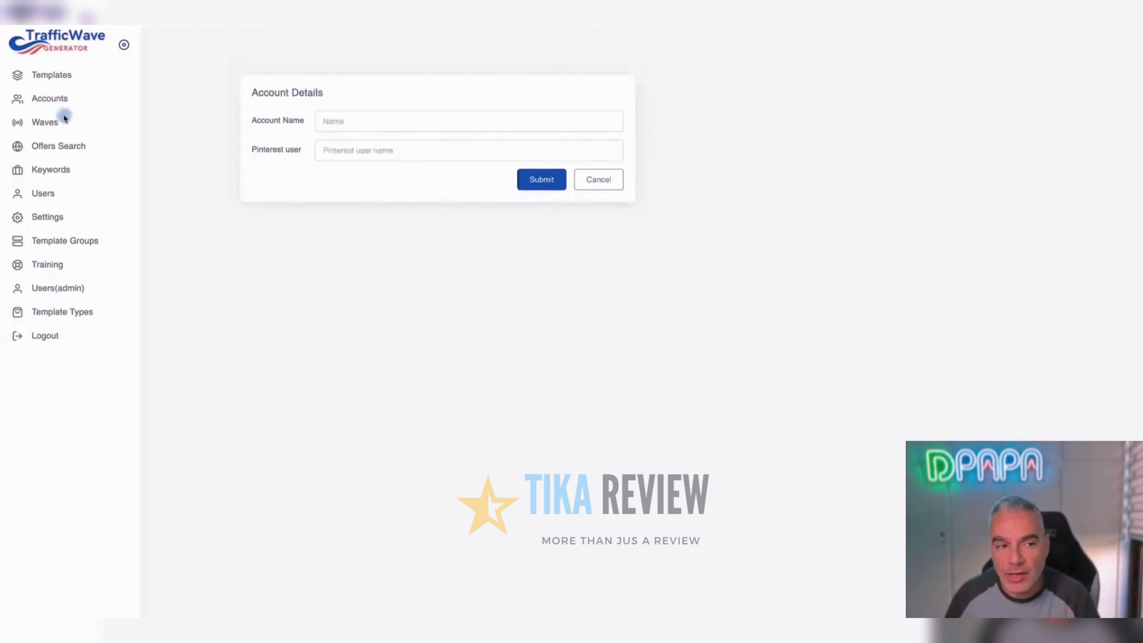
Start a new wave in TrafficWave Generator and name it Woodworking
left_click(62, 101)
left_click(53, 122)
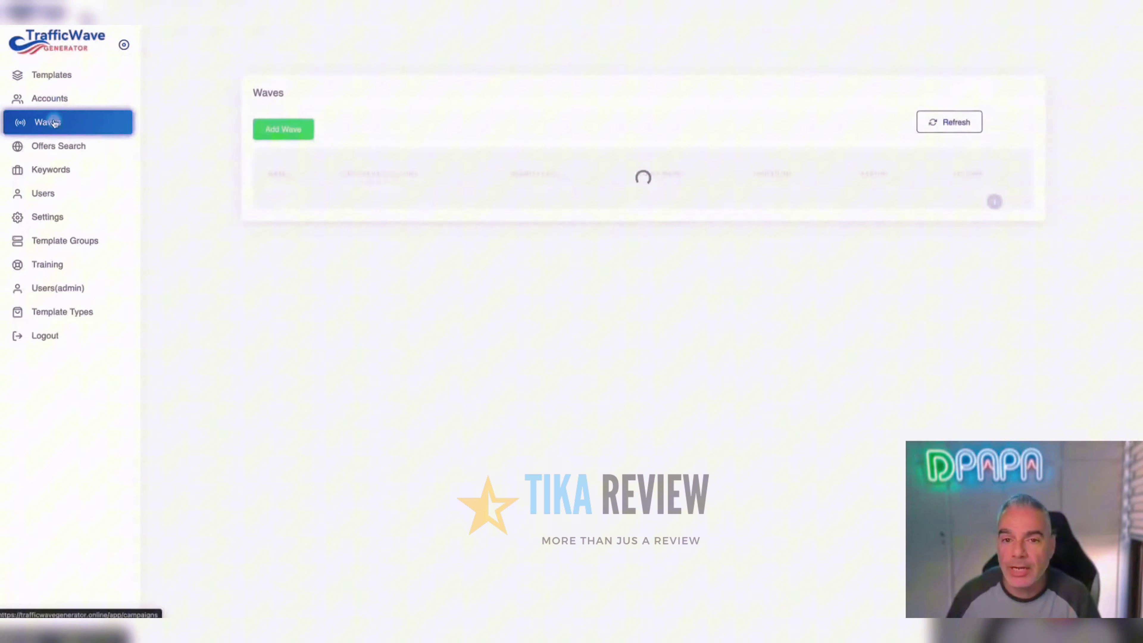
left_click(303, 129)
left_click(426, 118)
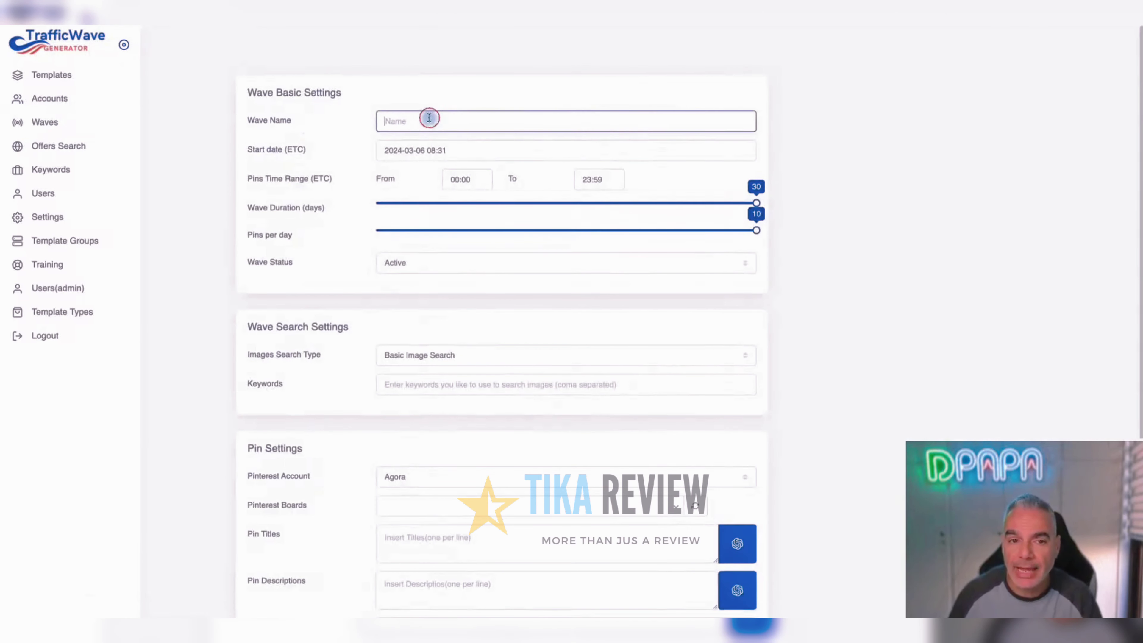
type("Woodworking")
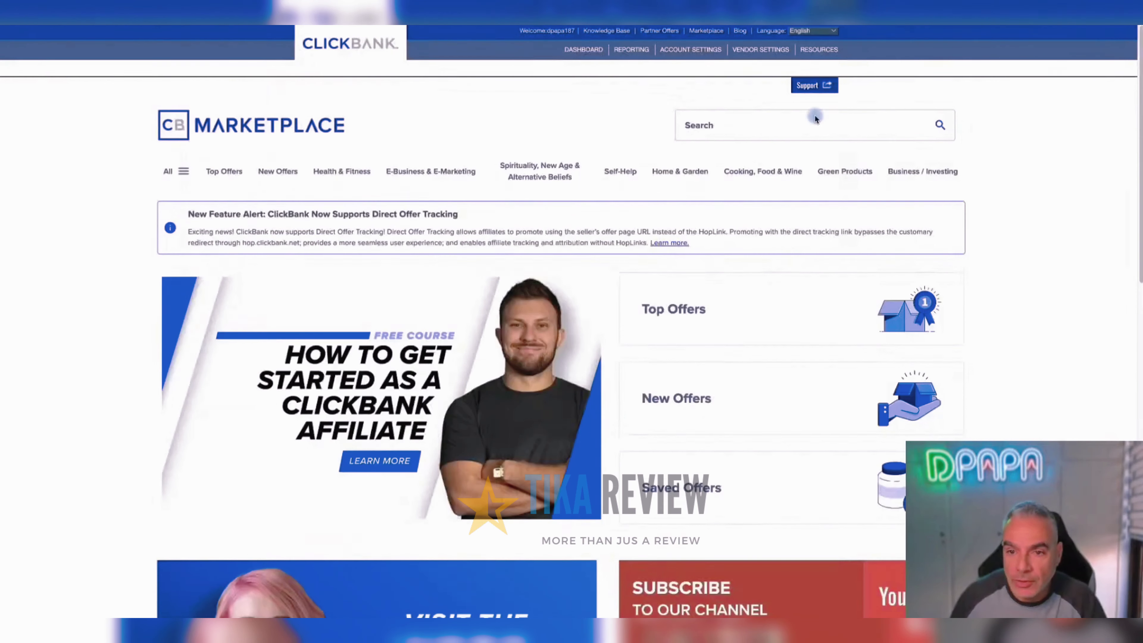
Search the ClickBank marketplace for "woodworking" offers
left_click(764, 128)
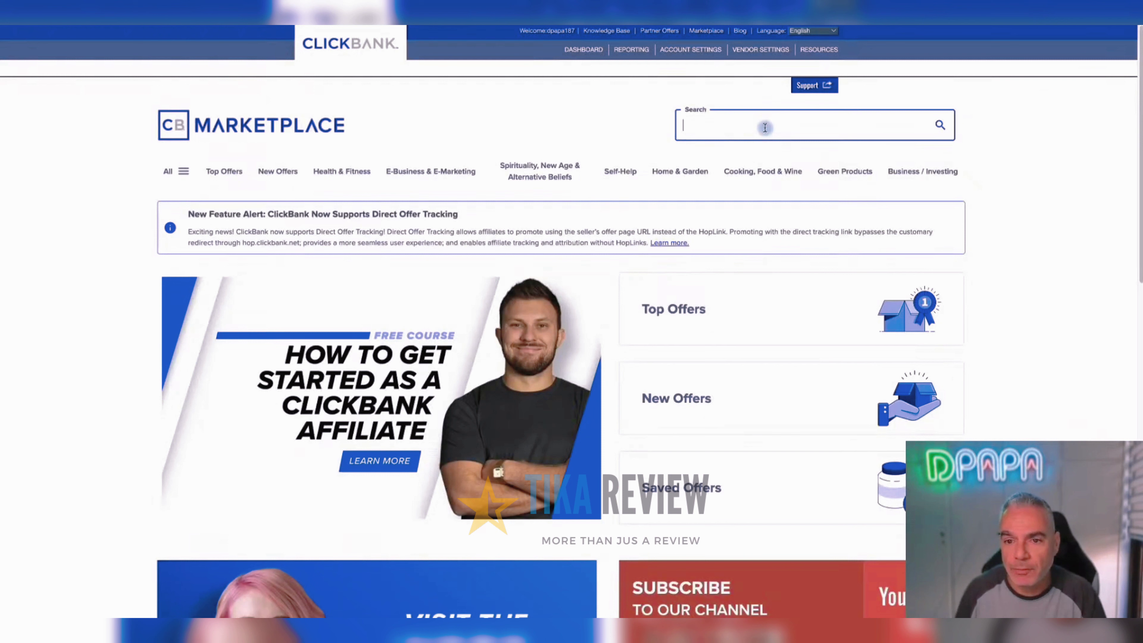
type("woodowkr")
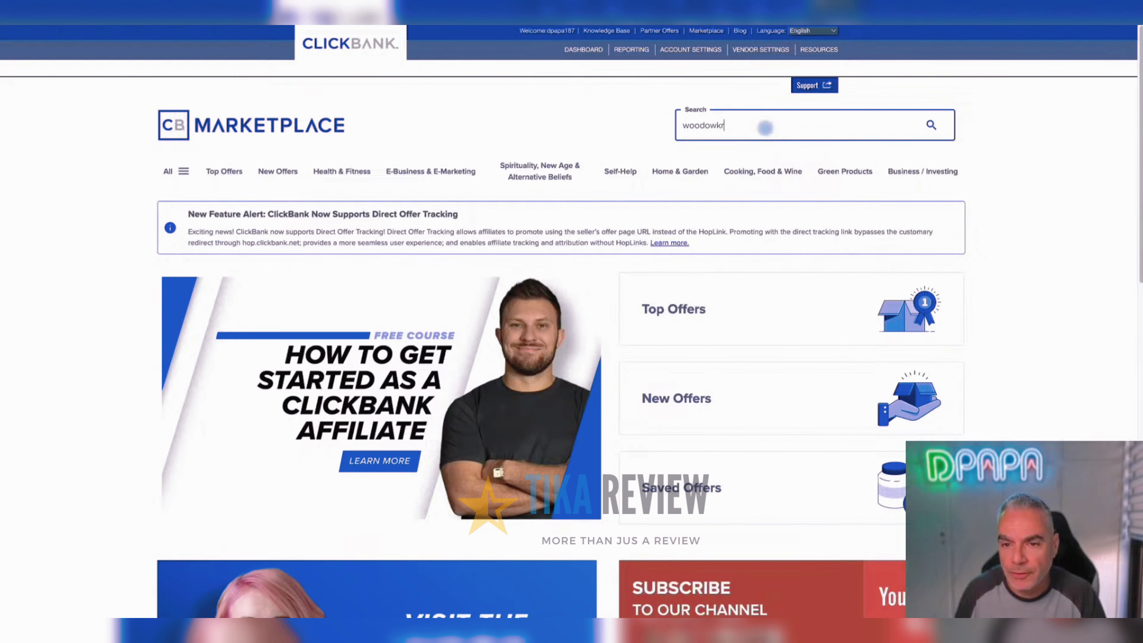
key("BackSpace")
key("BackSpace")
key("BackSpace")
key("BackSpace")
type("working")
key("Return")
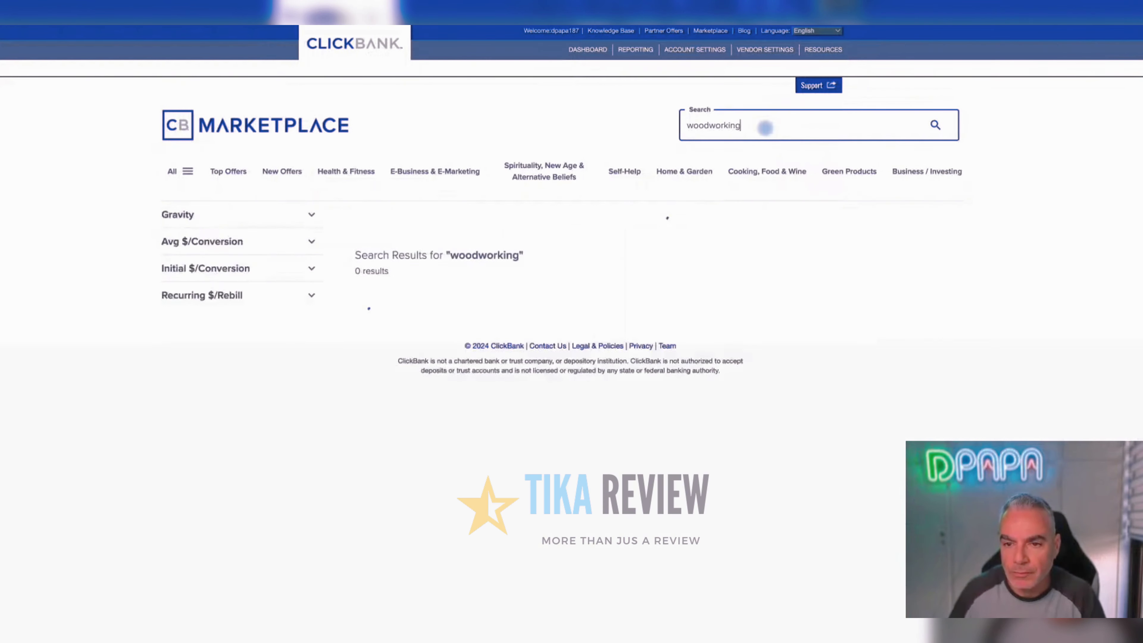
Create a HopLink for the TedsWoodworking offer with the tracking ID "pinterest"
scroll(531, 388, "down", 5)
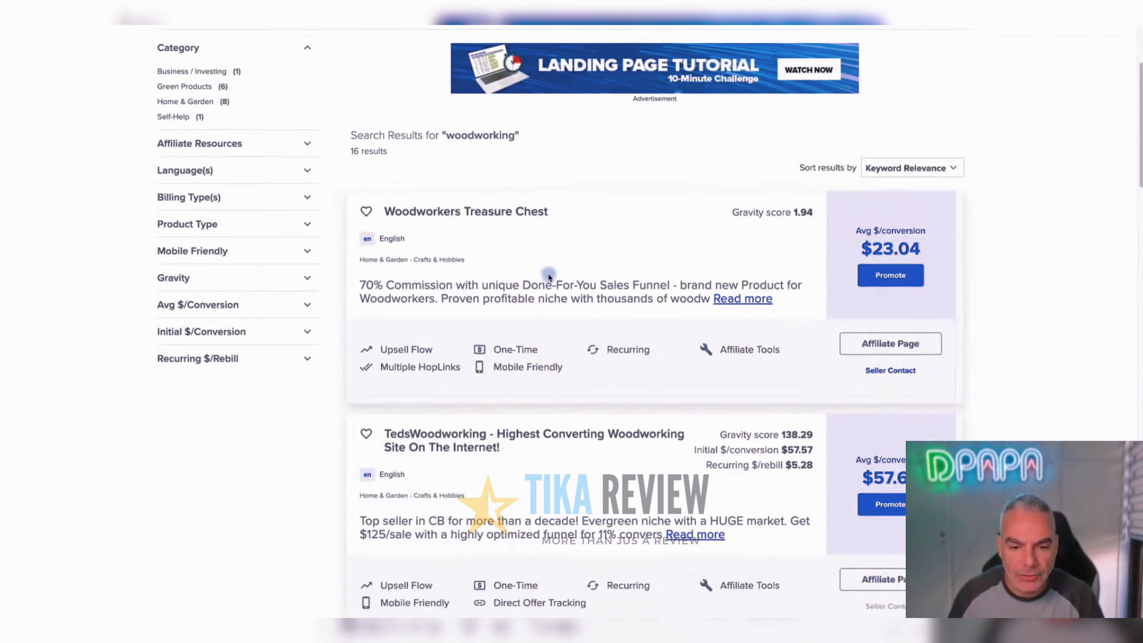
scroll(548, 277, "down", 4)
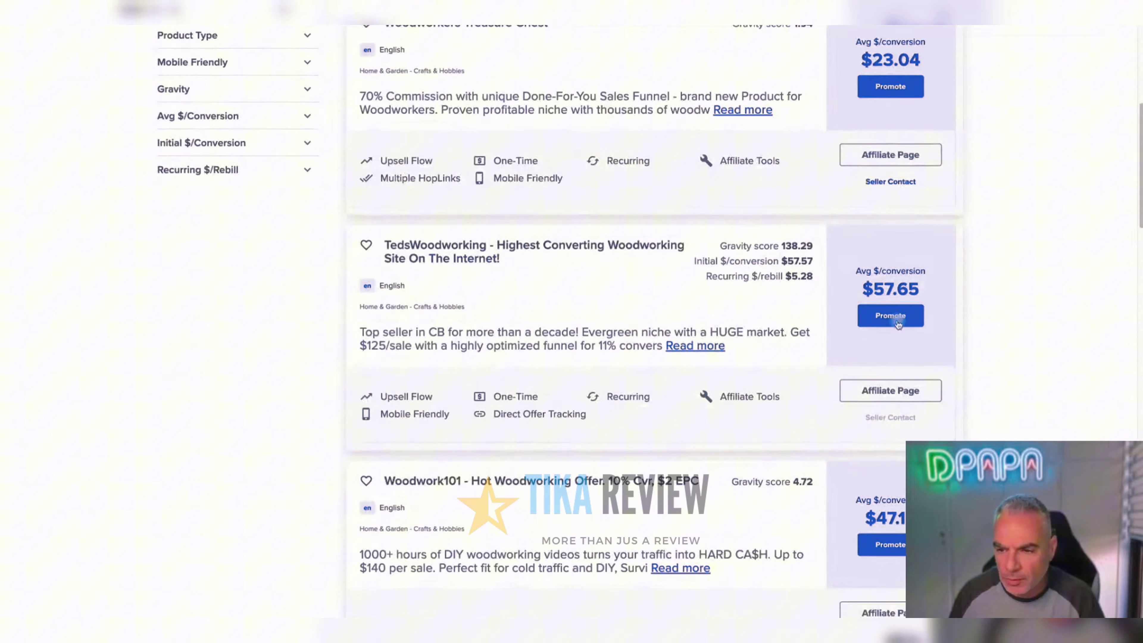
left_click(897, 323)
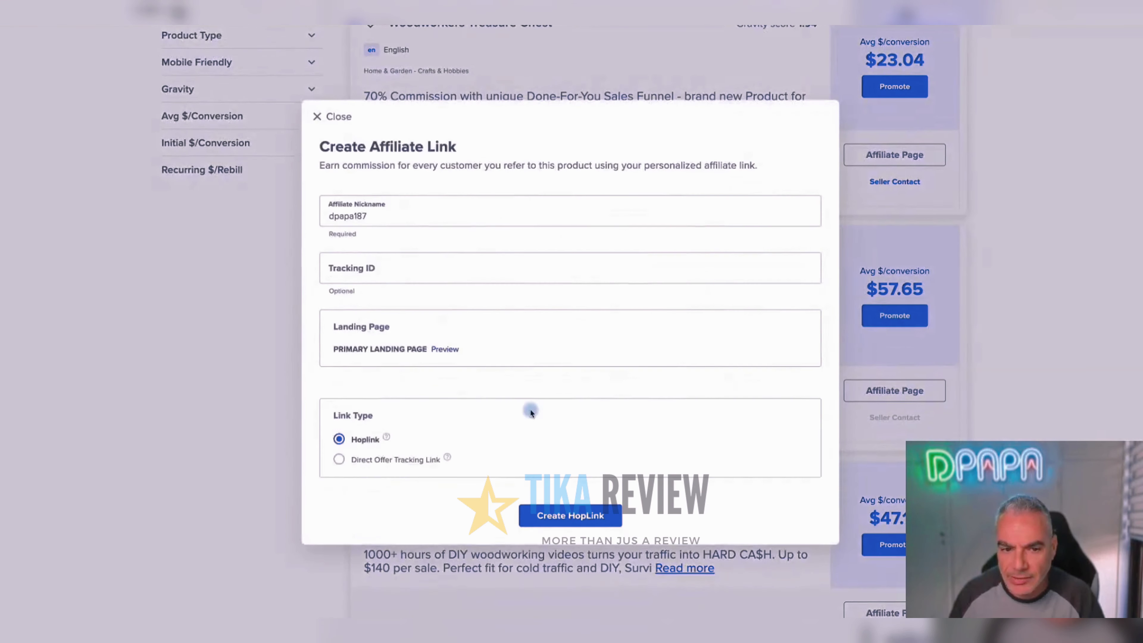
left_click(412, 286)
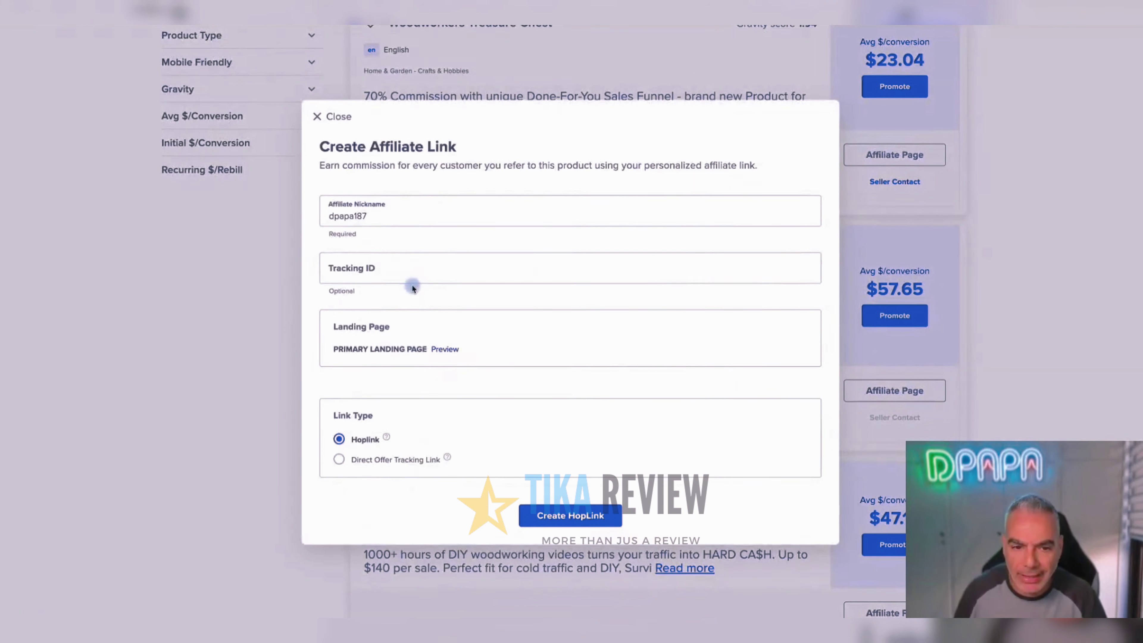
left_click(416, 264)
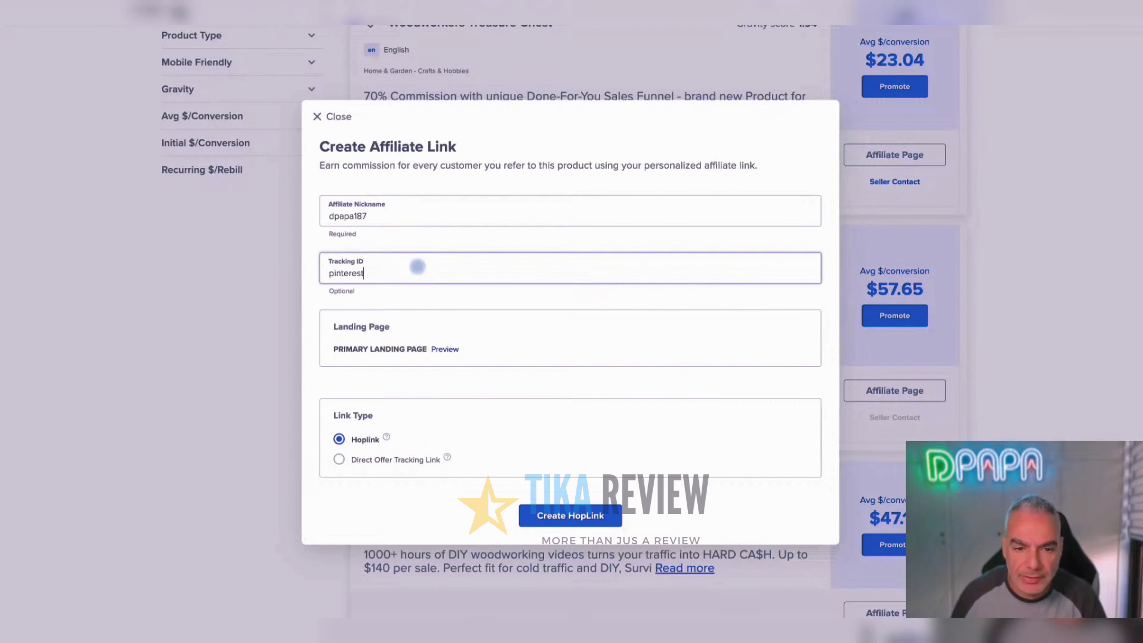
left_click(570, 517)
left_click(786, 537)
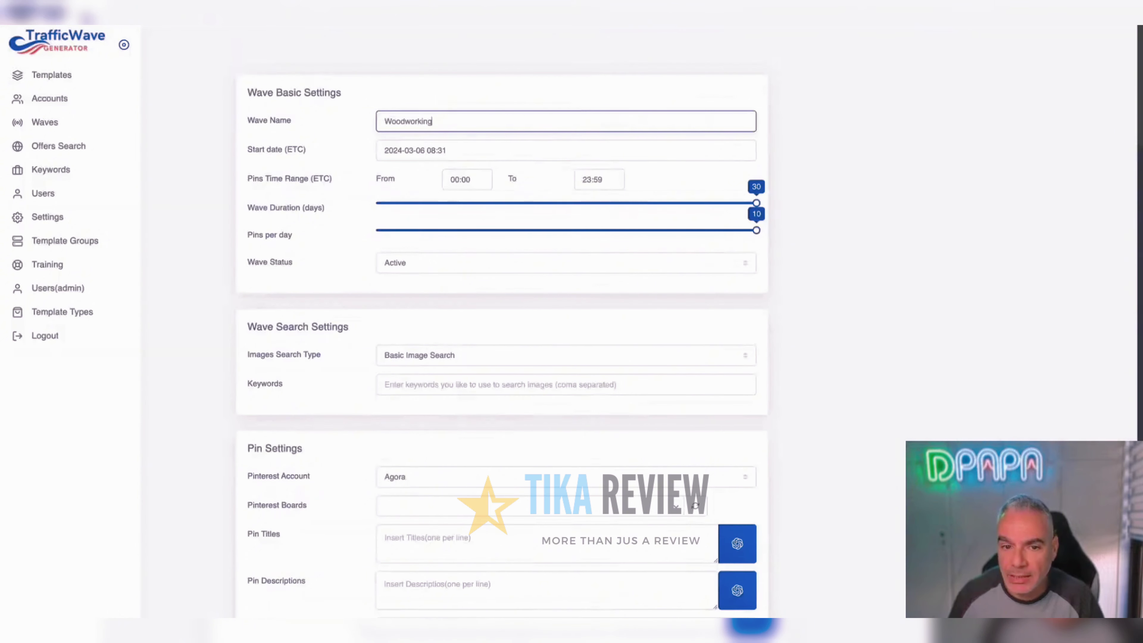
Look over the new wave's basic, search, pin and template settings
scroll(752, 366, "down", 3)
scroll(722, 344, "down", 5)
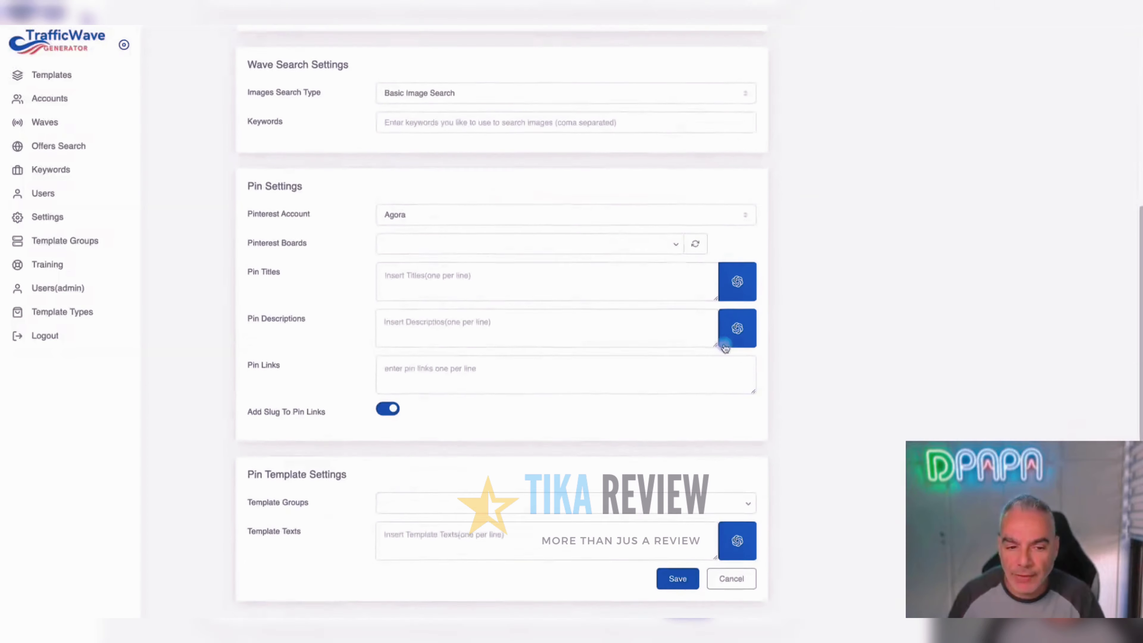
scroll(721, 340, "up", 8)
scroll(722, 339, "down", 4)
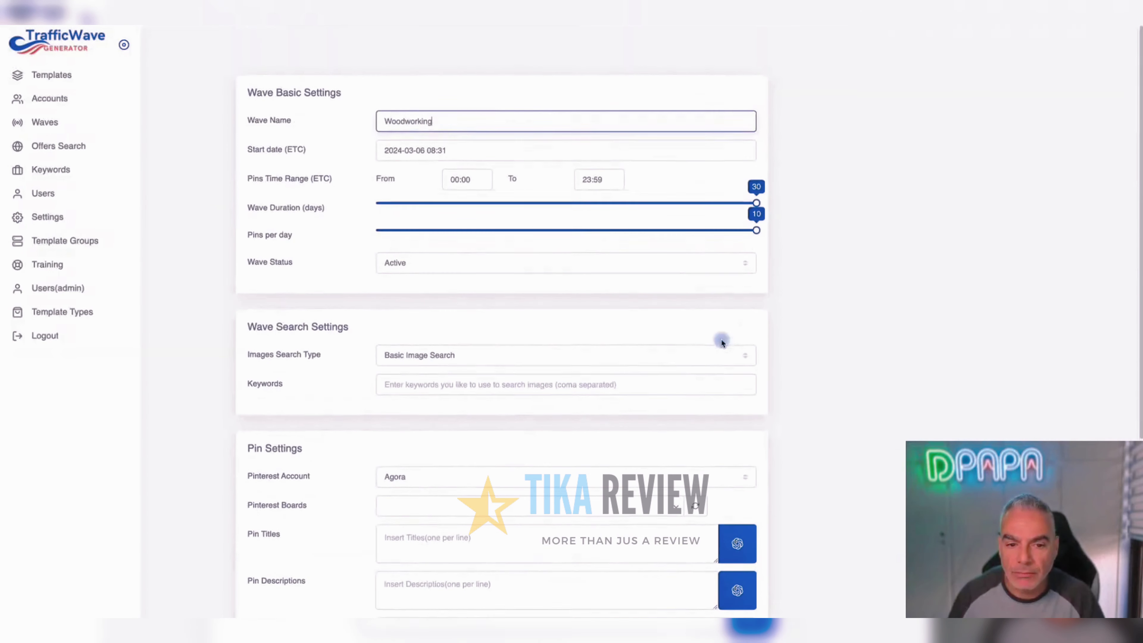
scroll(720, 337, "up", 3)
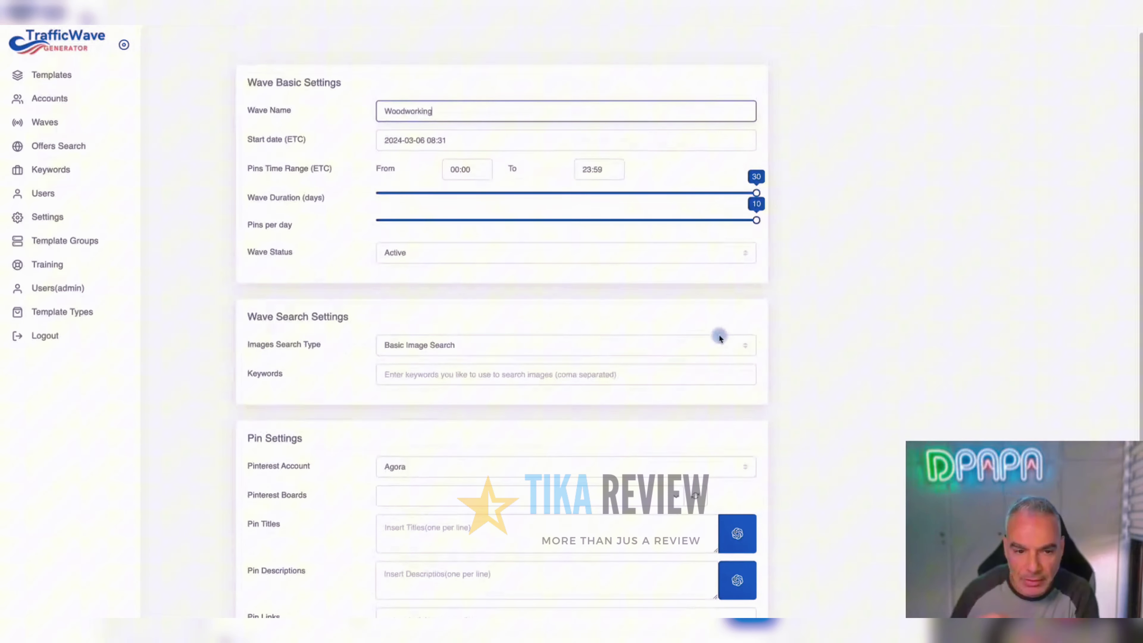
scroll(502, 306, "down", 2)
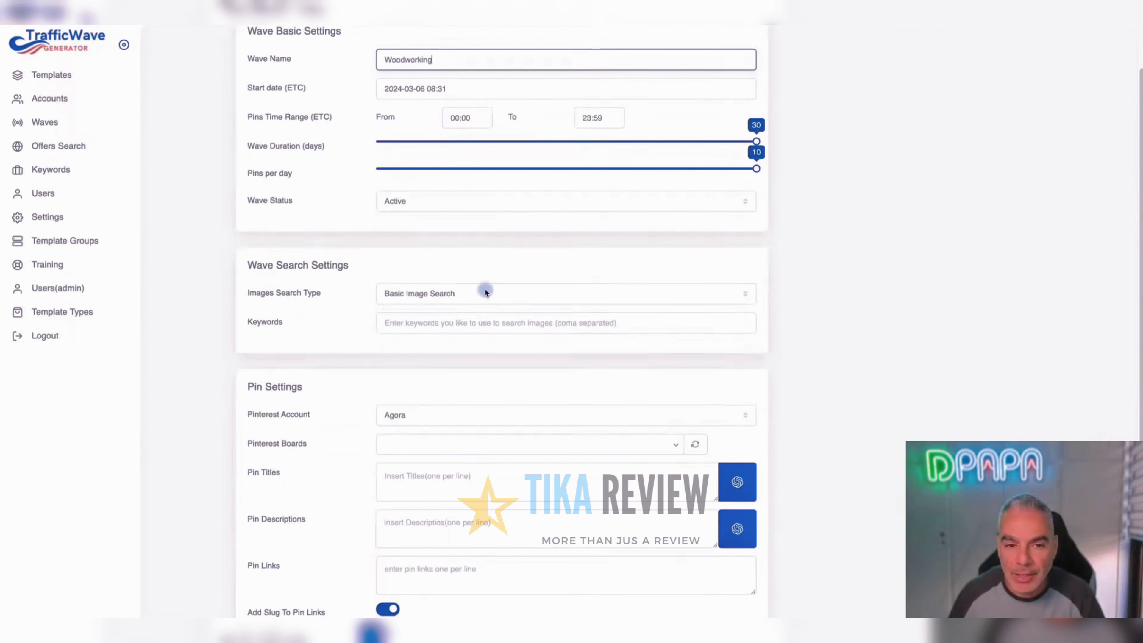
scroll(477, 270, "up", 3)
scroll(445, 189, "down", 1)
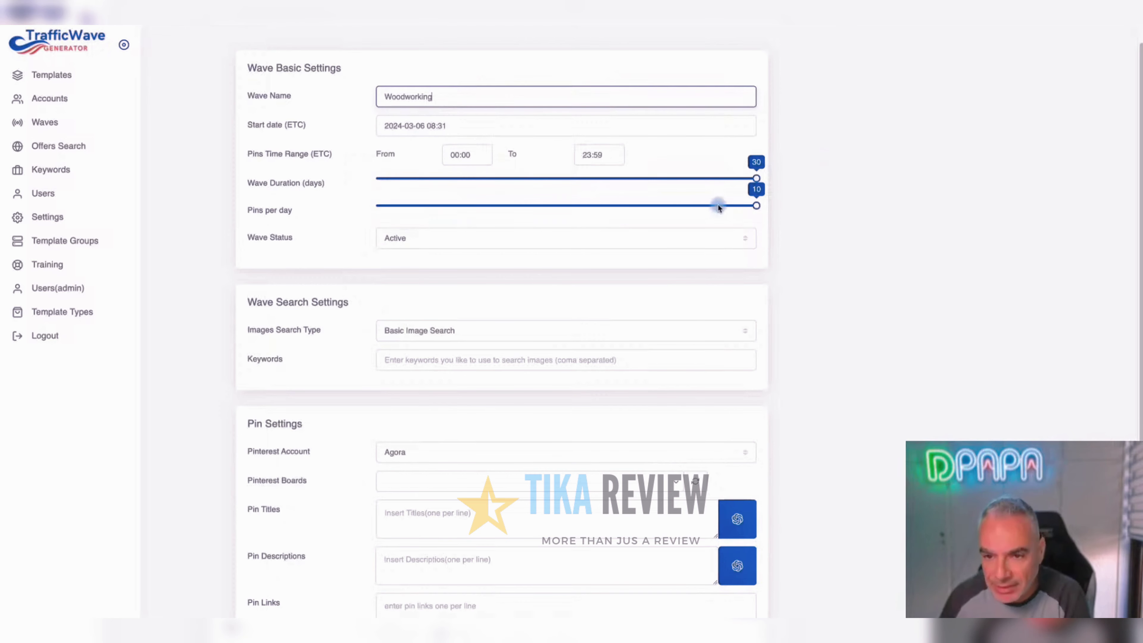
scroll(653, 211, "down", 2)
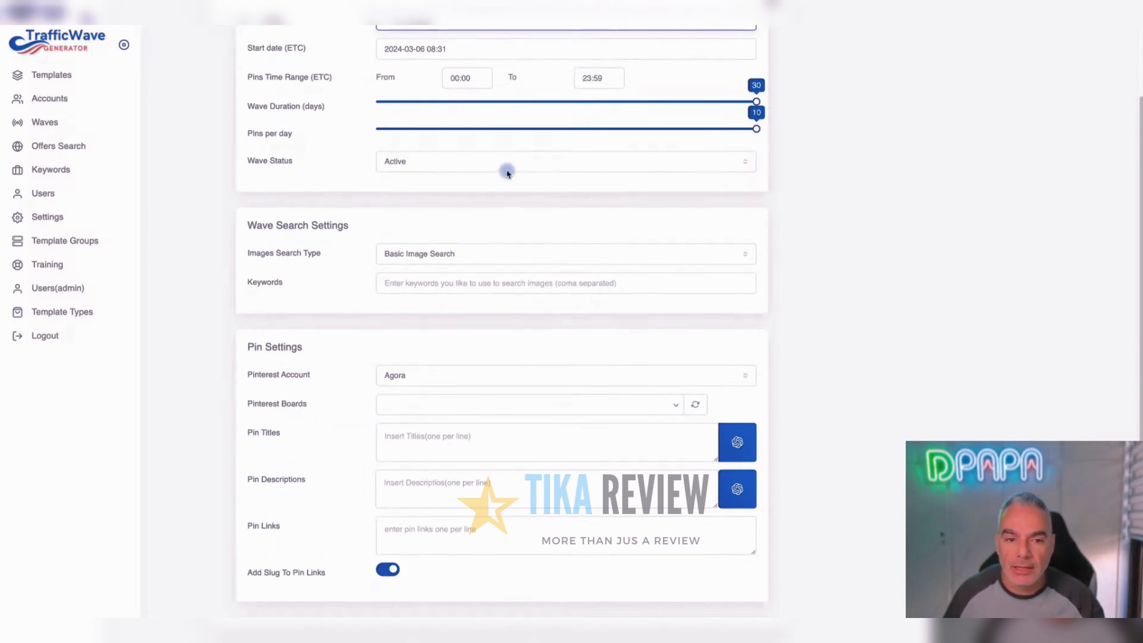
Keep Basic Image Search as the image search type and set the keywords to "woodworking, woodworking projects, woodworking plans"
scroll(540, 197, "down", 2)
left_click(571, 192)
left_click(462, 196)
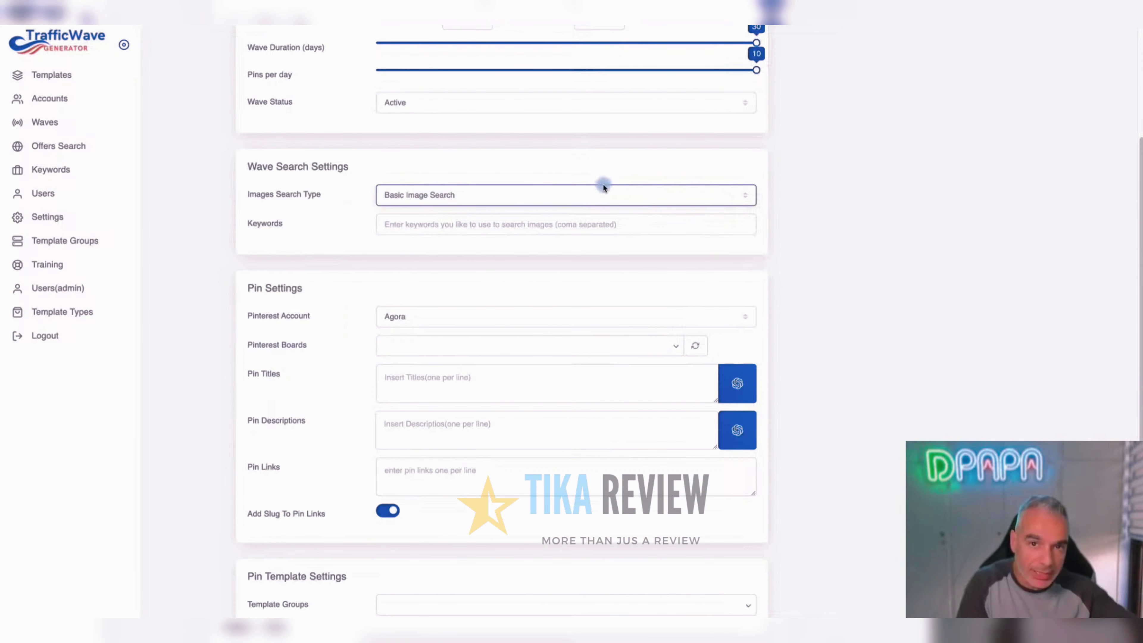
scroll(583, 207, "down", 1)
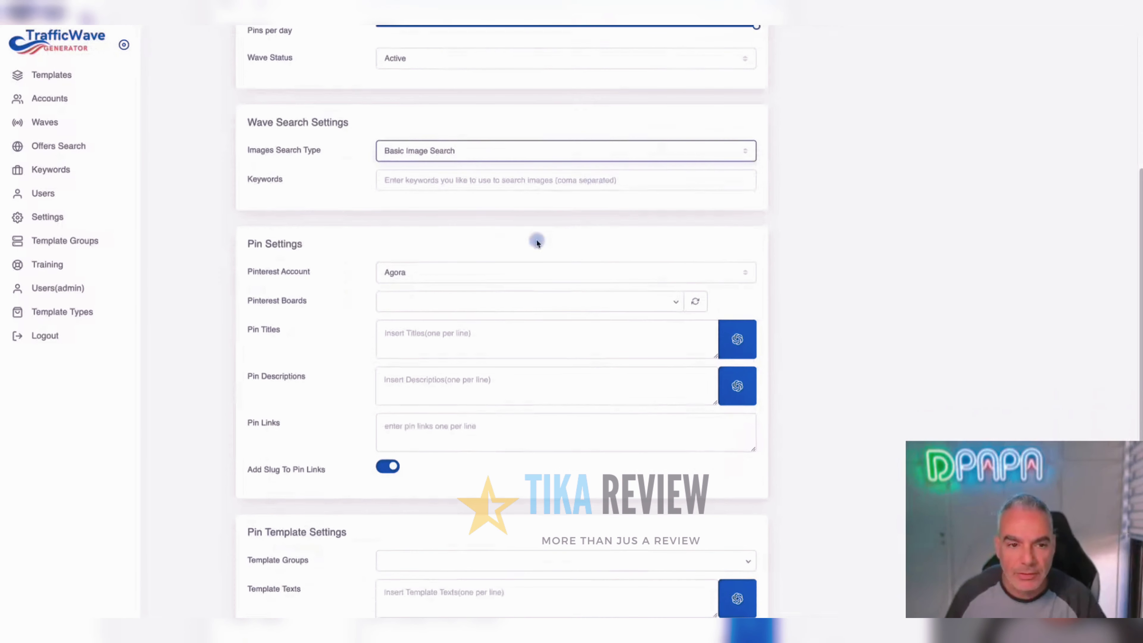
left_click(481, 183)
type("wo")
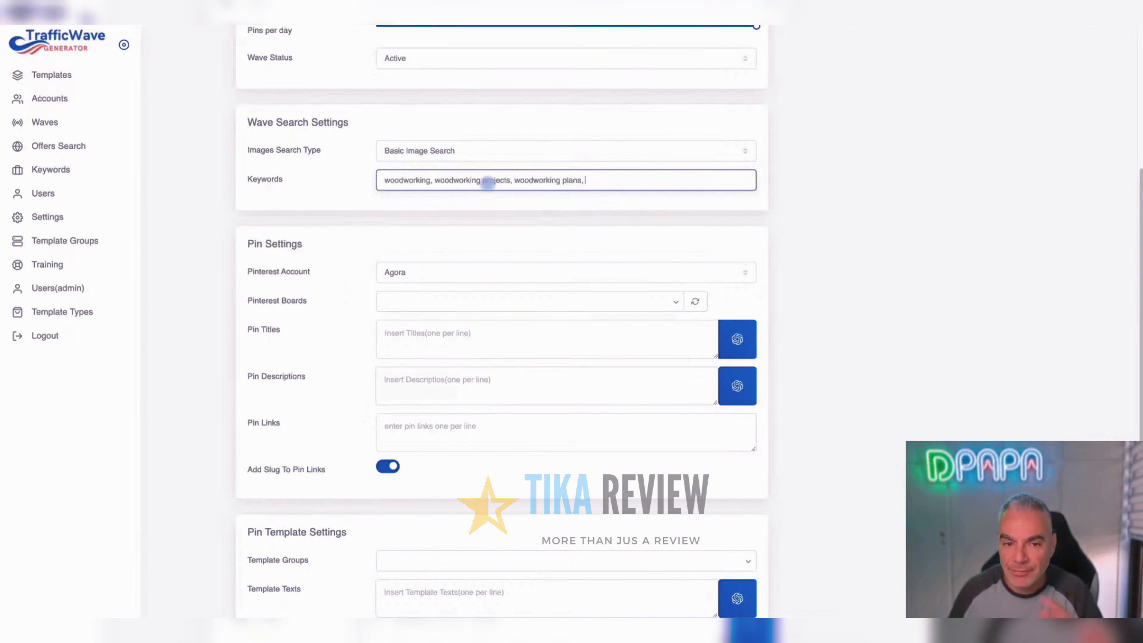
scroll(564, 255, "down", 1)
key("BackSpace")
key("BackSpace")
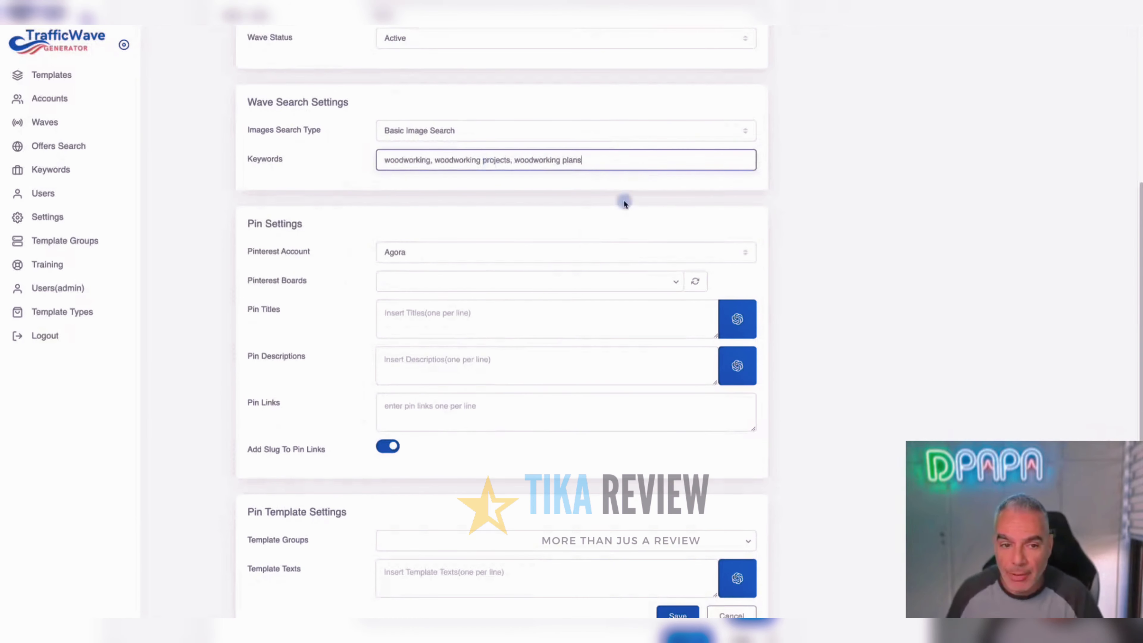
Keep Agora as the Pinterest account and select the Tech Accessories board for the pins
scroll(623, 204, "down", 1)
left_click(513, 230)
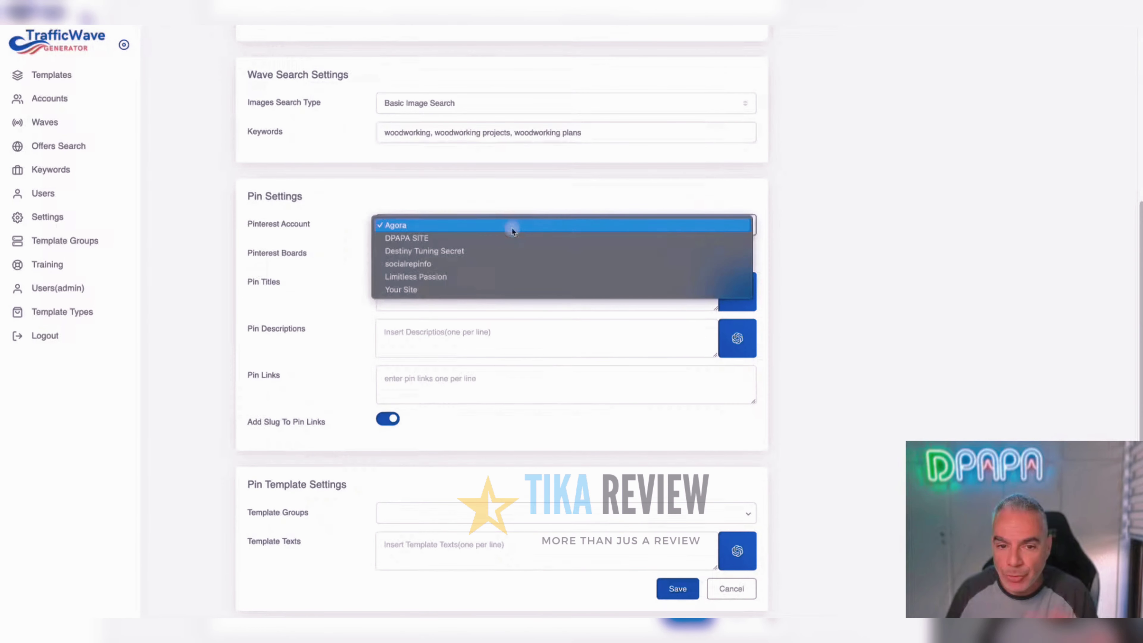
left_click(552, 213)
scroll(684, 259, "down", 1)
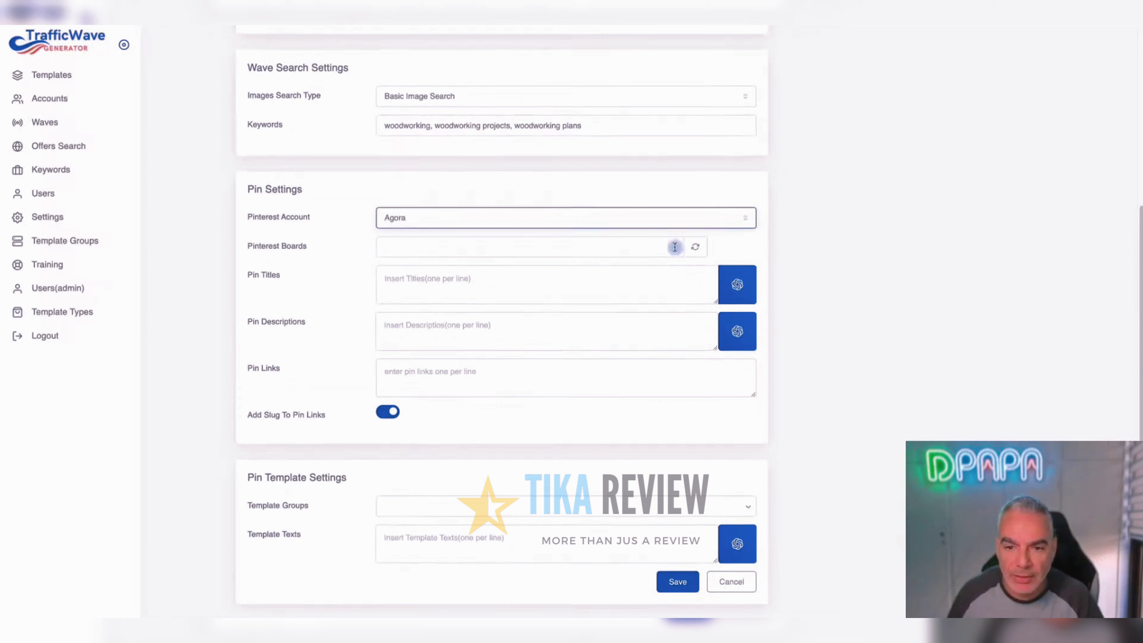
left_click(668, 247)
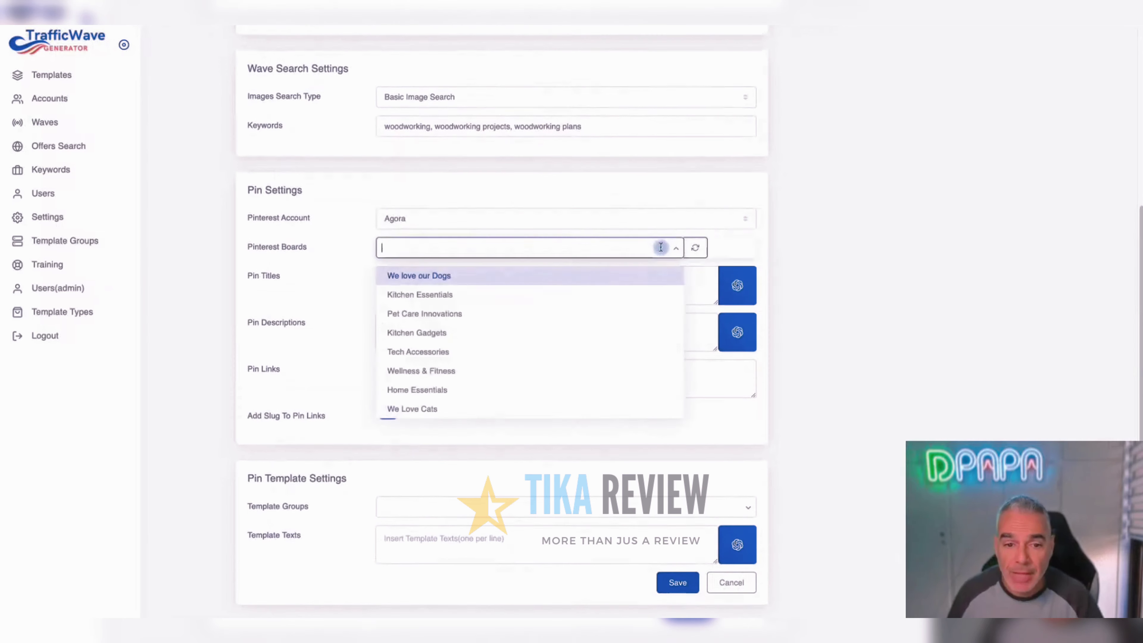
left_click(559, 358)
left_click(576, 252)
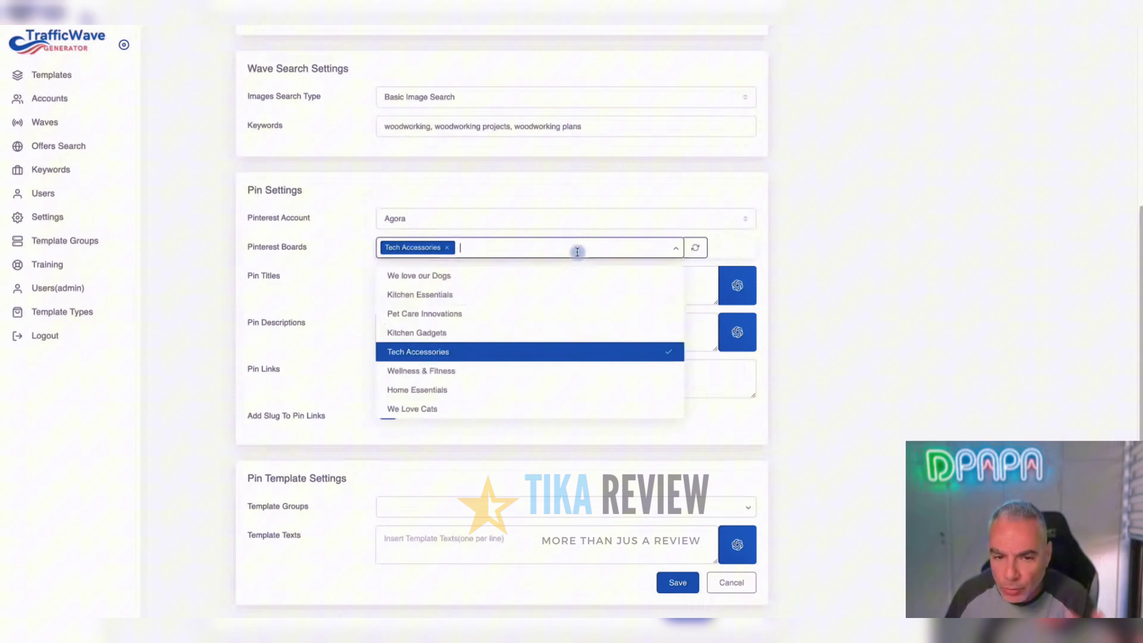
left_click(737, 223)
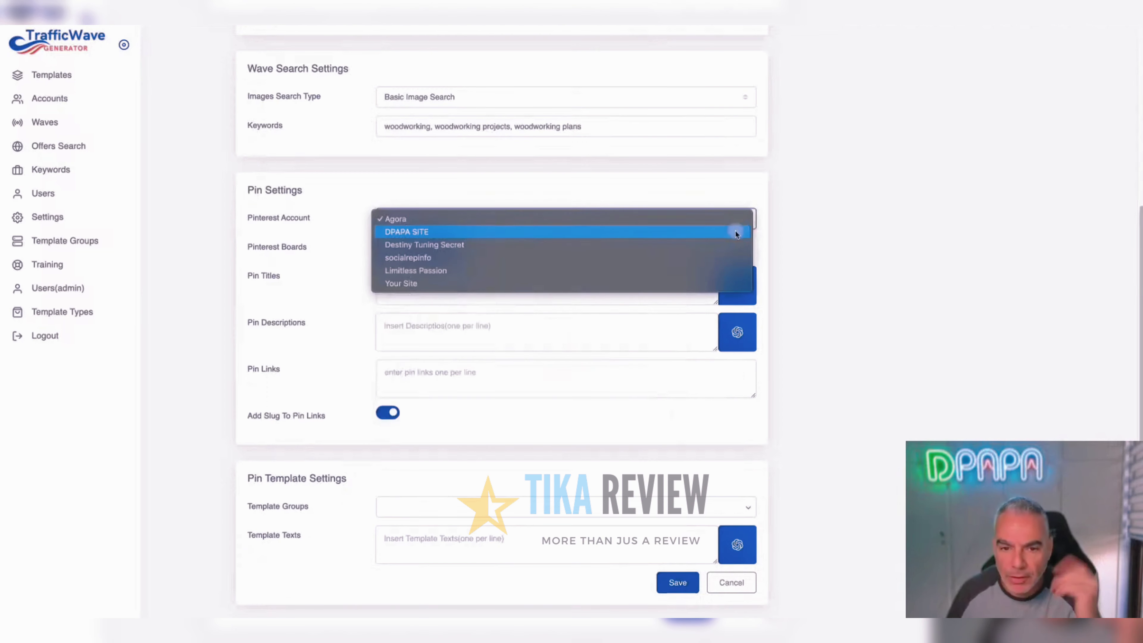
left_click(700, 207)
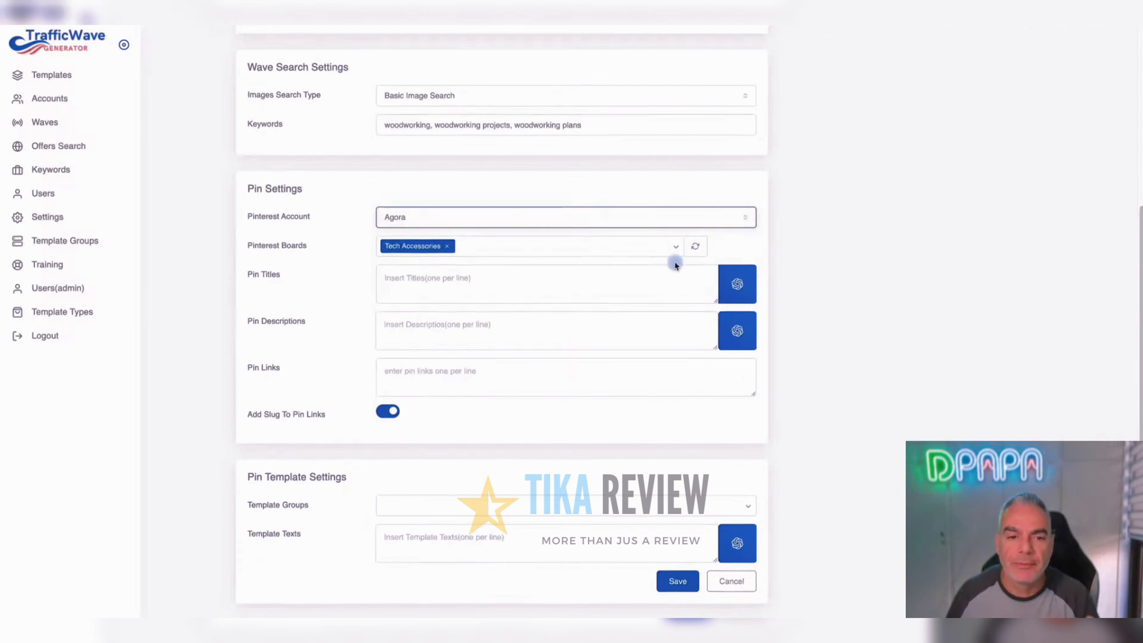
left_click(737, 286)
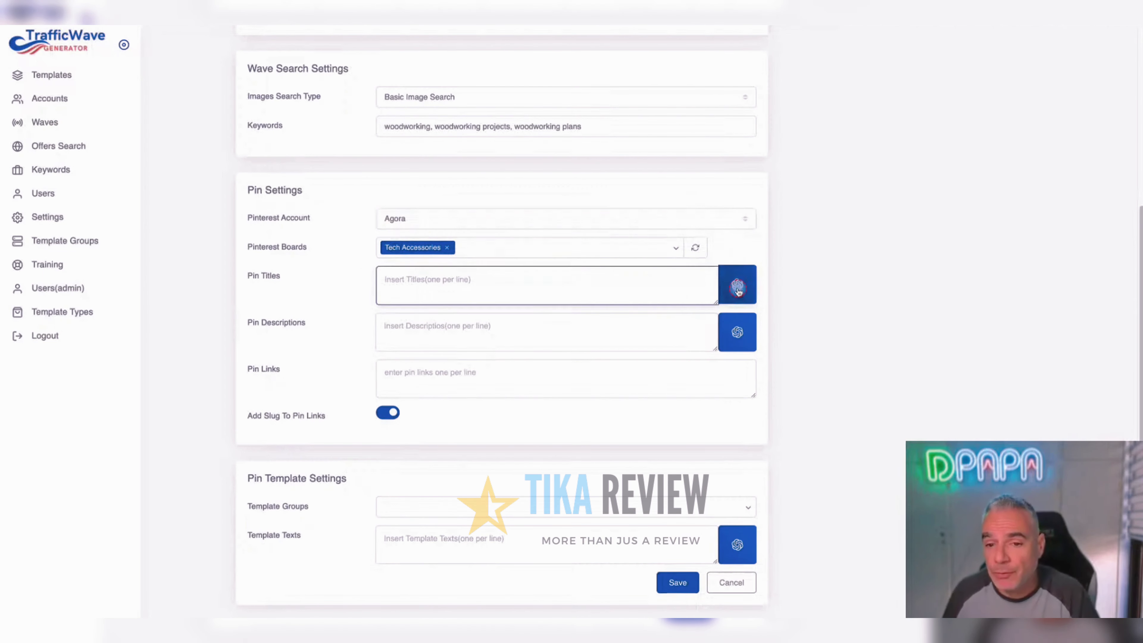
left_click(580, 276)
type("woodw")
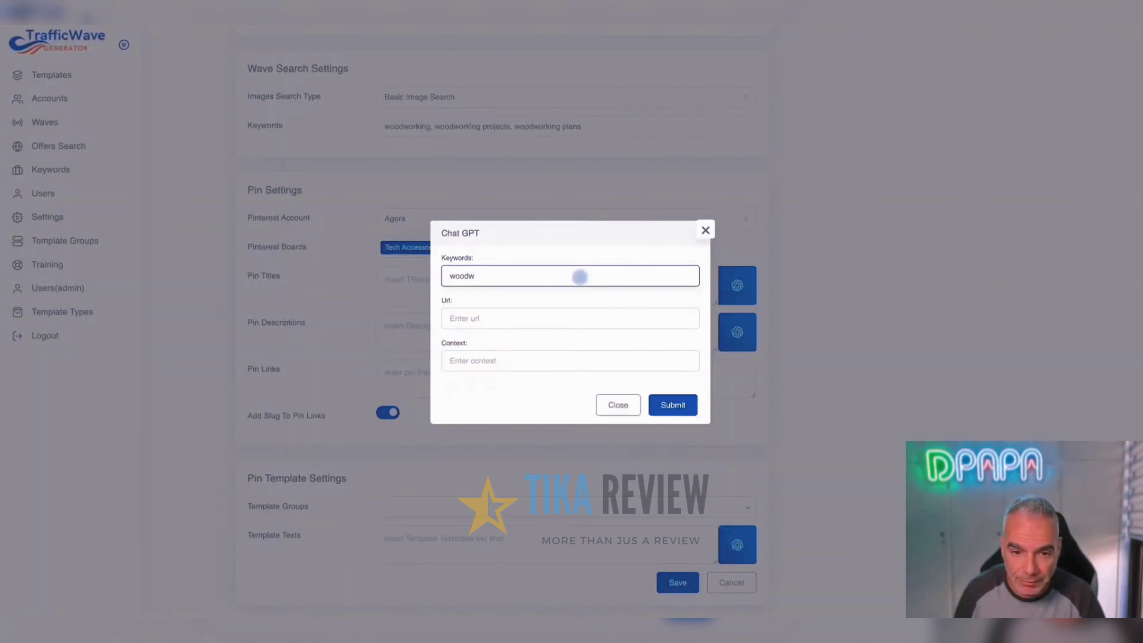
left_click(601, 317)
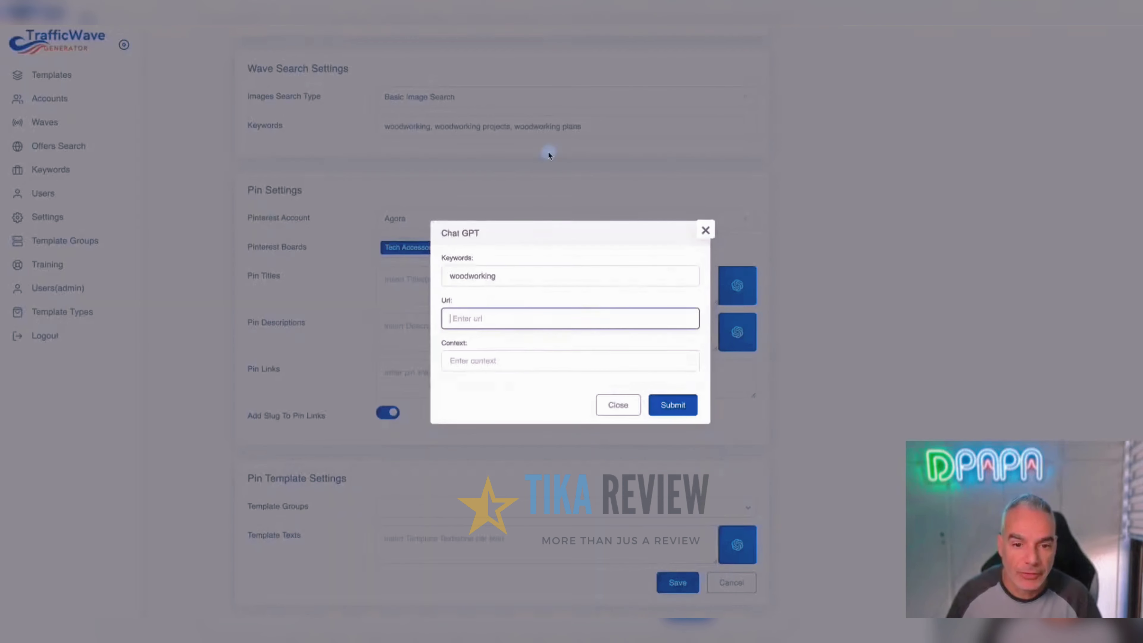
key("super+v")
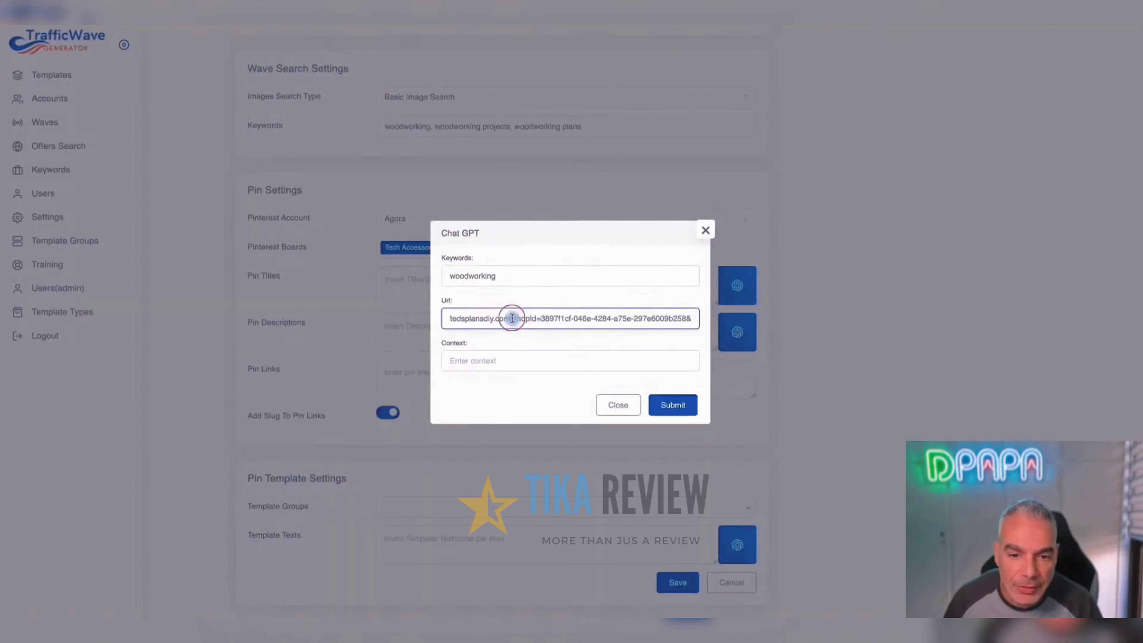
left_click_drag(510, 319, 743, 332)
key("BackSpace")
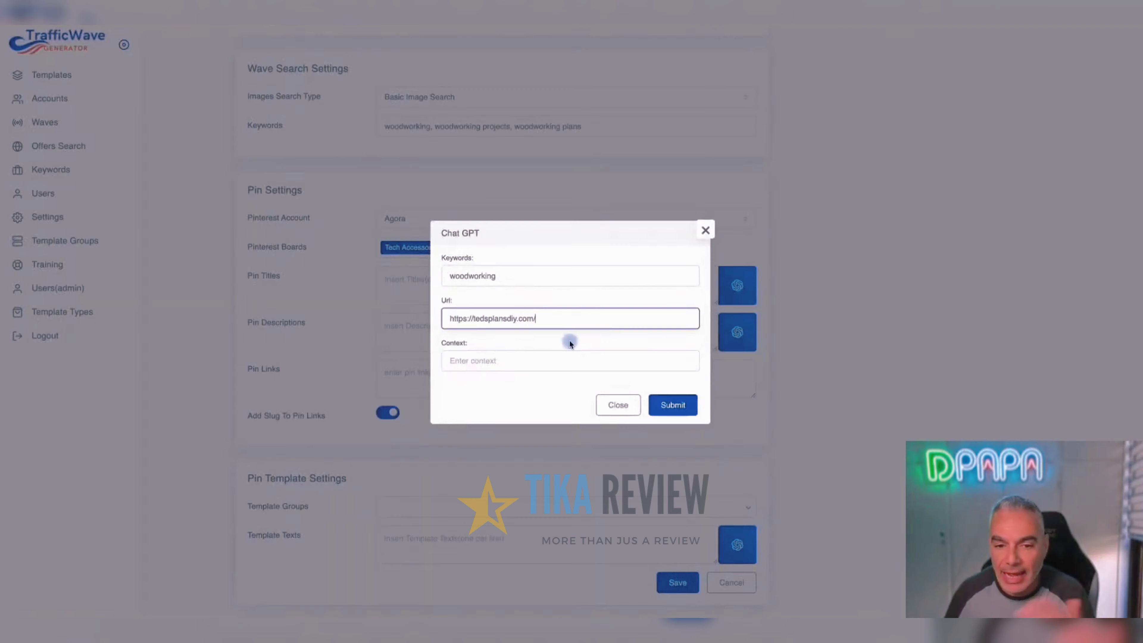
Copy the offer page's headline about 16,000 Woodworking Plans into the ChatGPT context and generate the pin titles
left_click(562, 359)
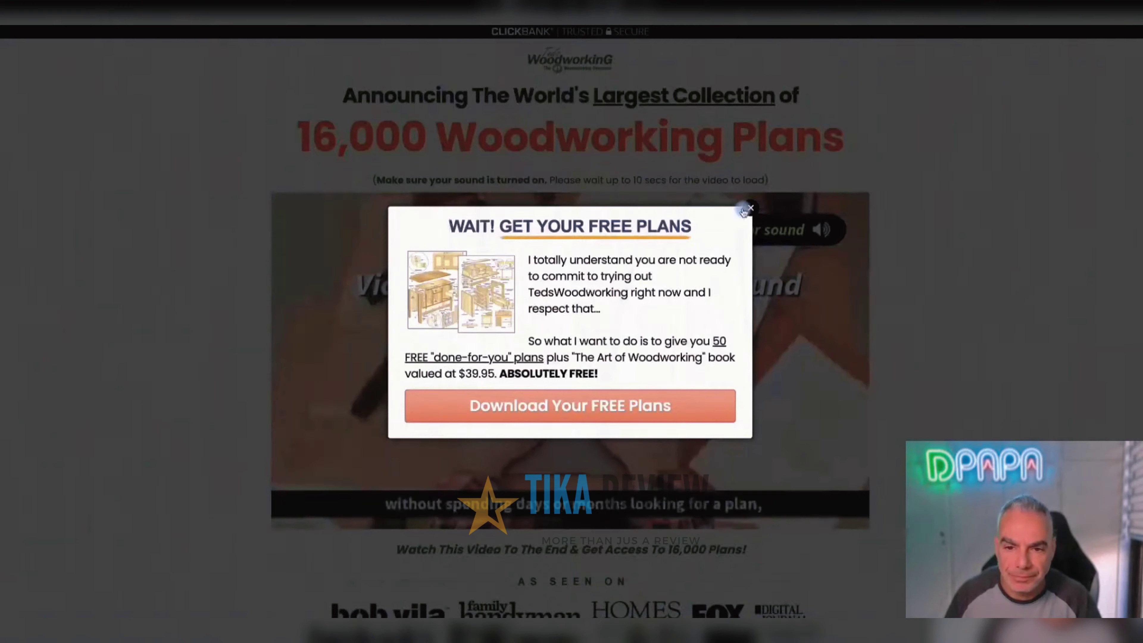
left_click(749, 207)
left_click_drag(273, 71, 872, 158)
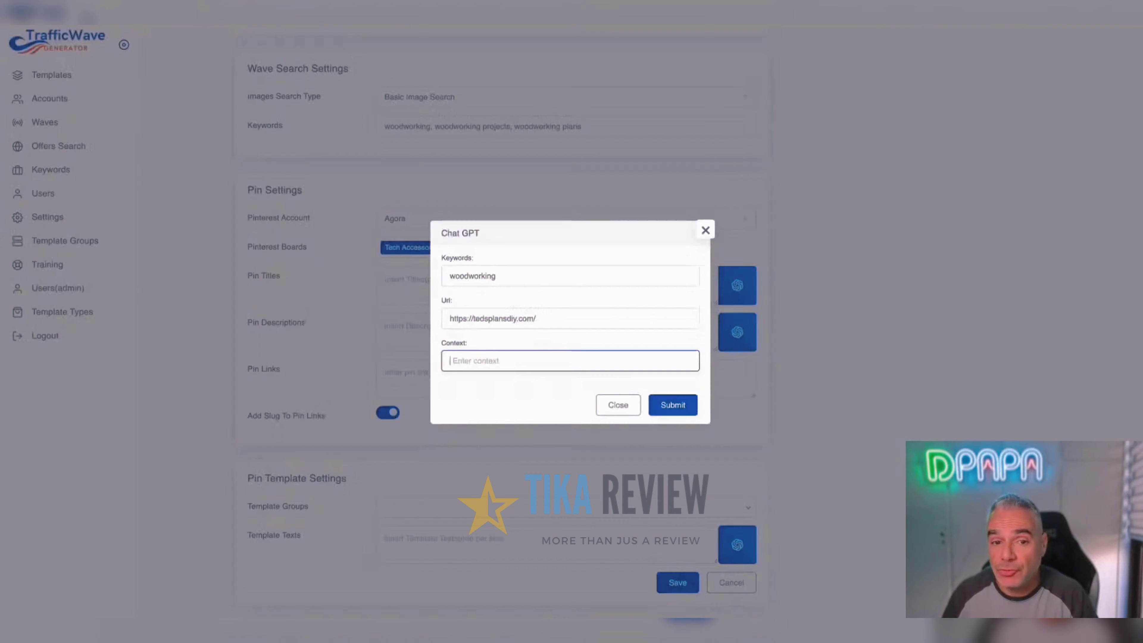
type("s")
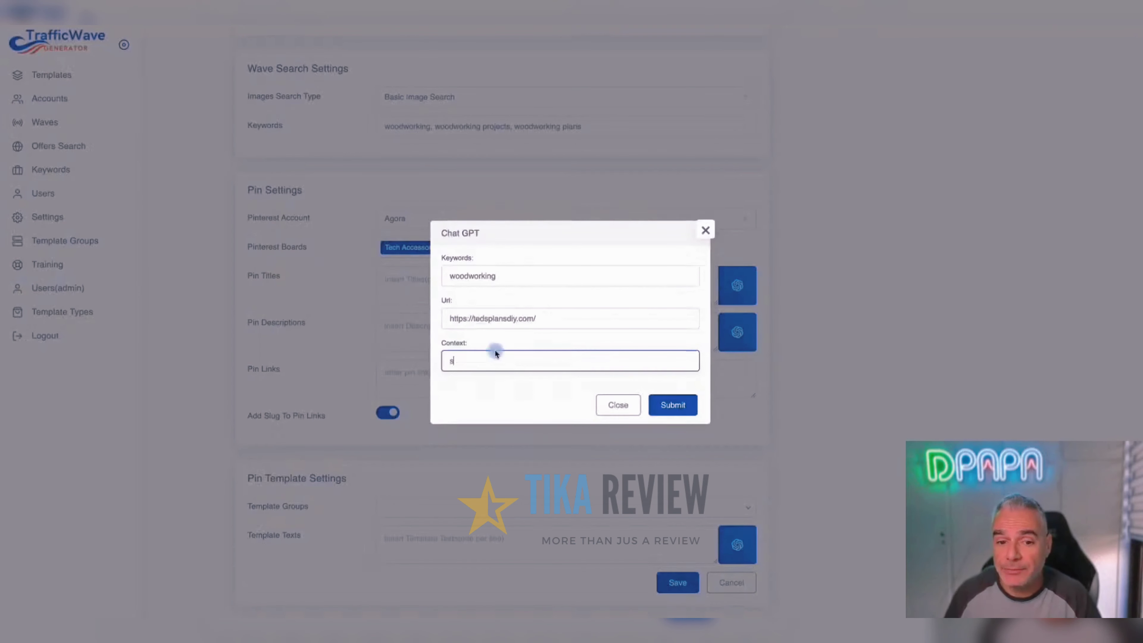
key("BackSpace")
key("ctrl+v")
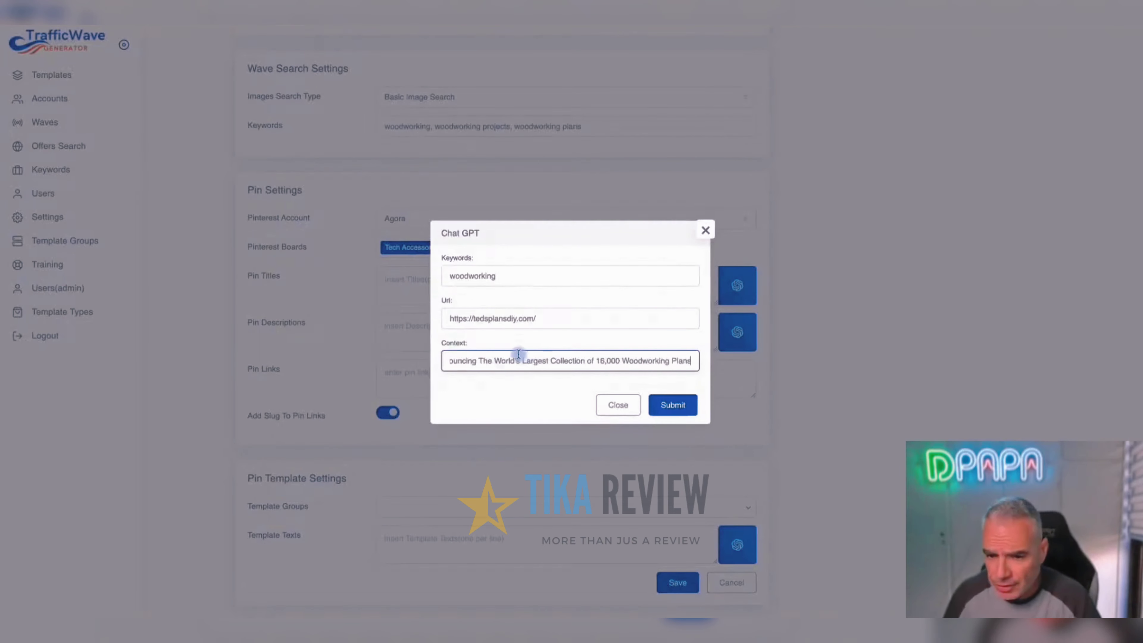
left_click(681, 407)
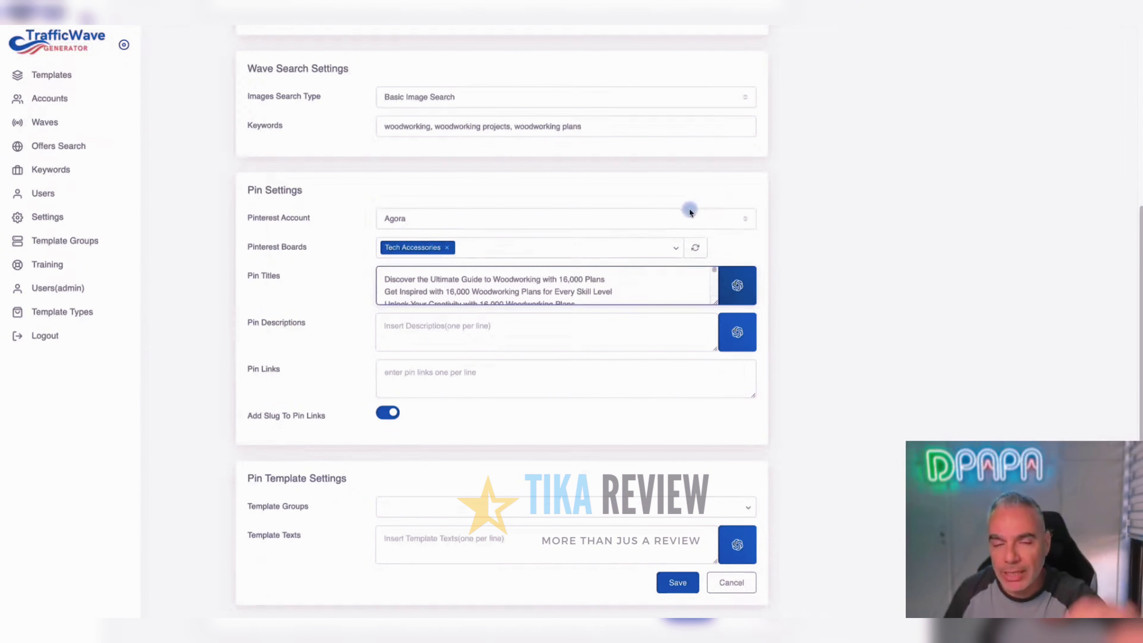
Generate the pin descriptions with ChatGPT
scroll(630, 315, "down", 2)
left_click(713, 332)
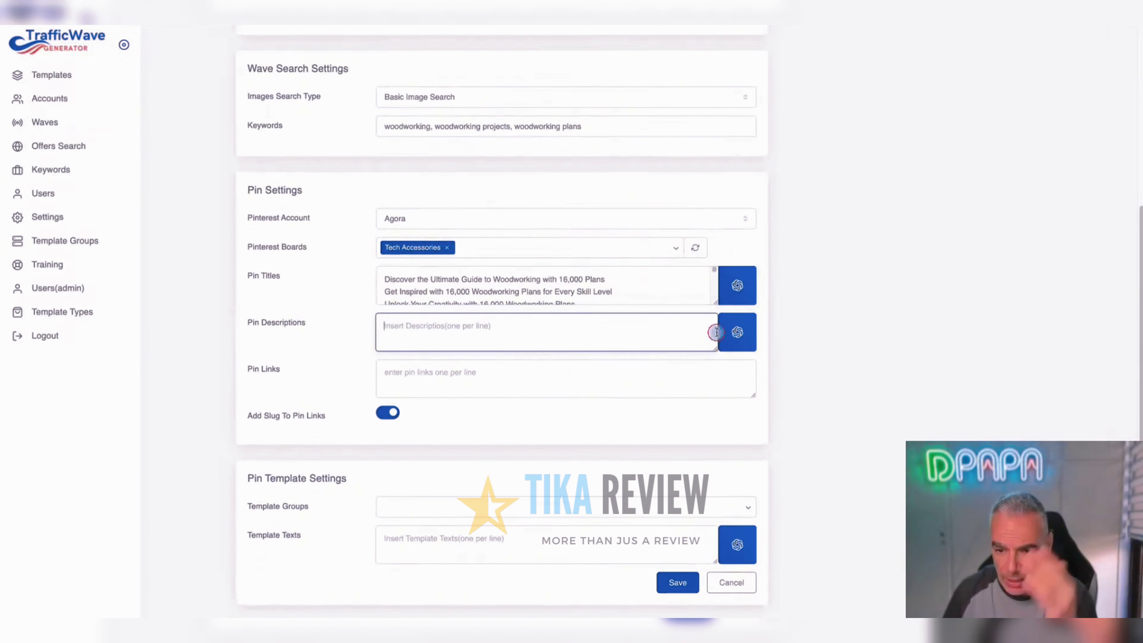
left_click(737, 331)
left_click(665, 405)
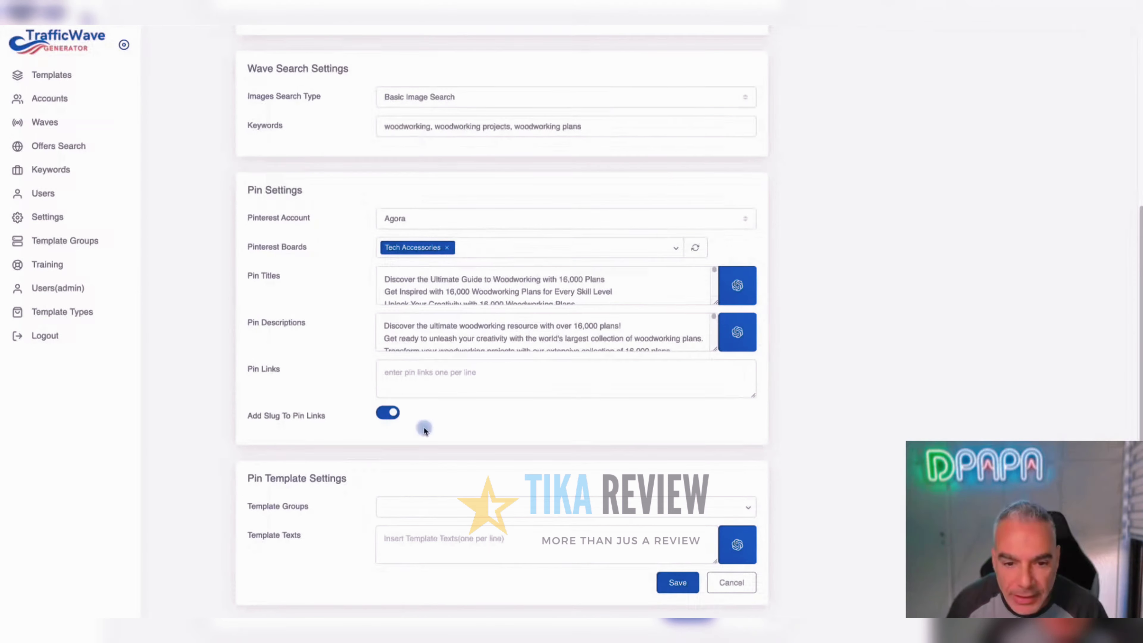
left_click(484, 383)
key("ctrl+v")
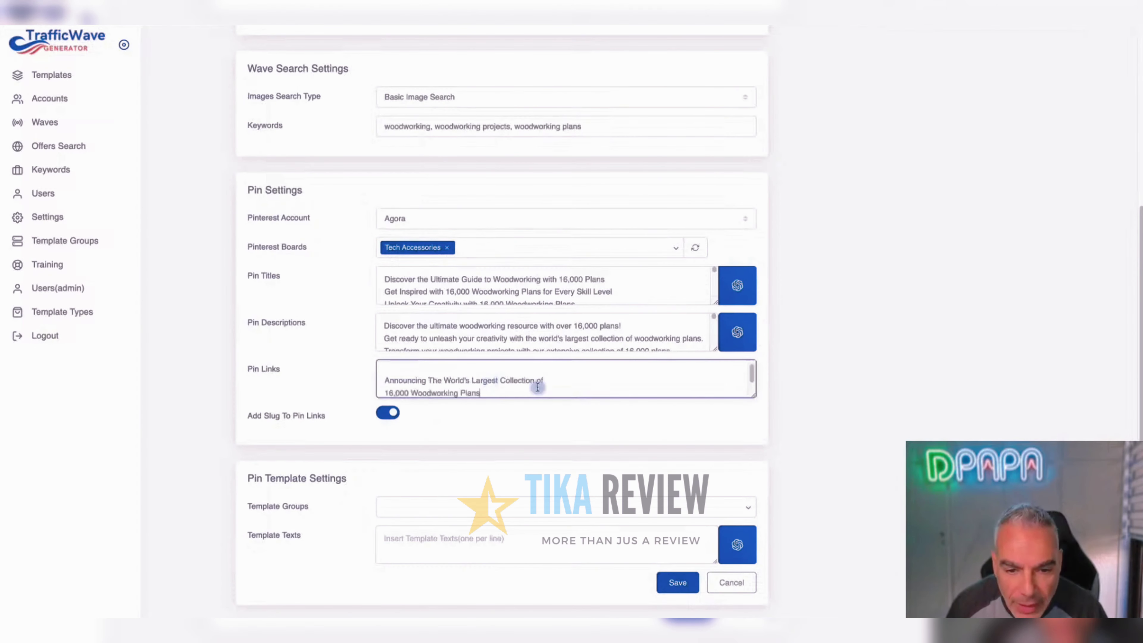
left_click_drag(548, 389, 360, 355)
key("BackSpace")
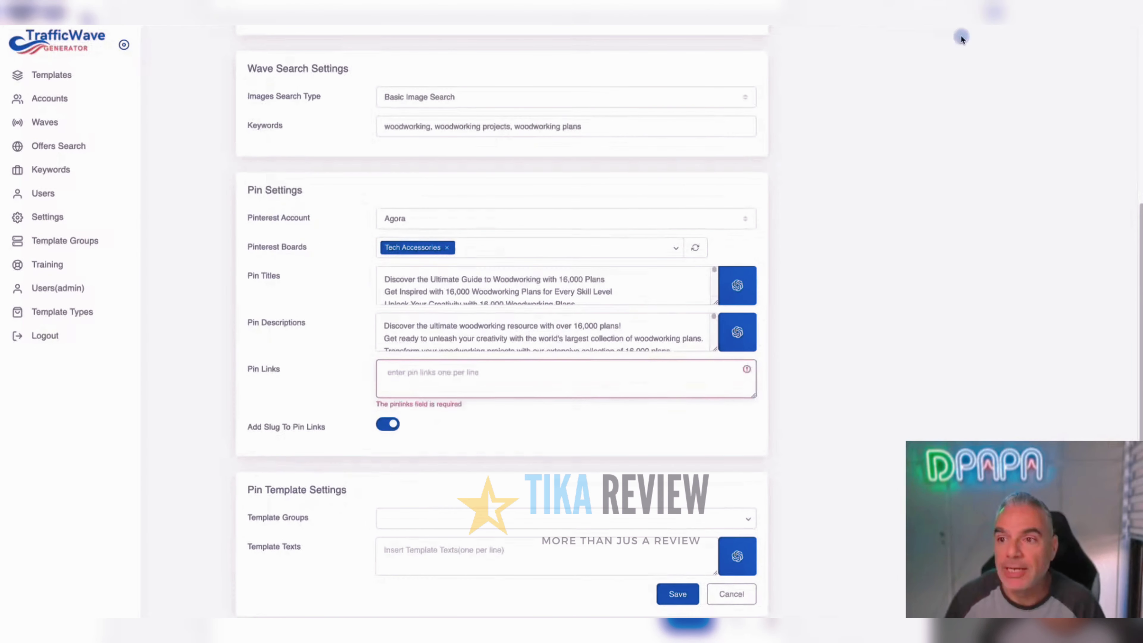
Enter the TedsWoodworking ClickBank HopLink with the pinterest tracking ID as the pin link
left_click(504, 377)
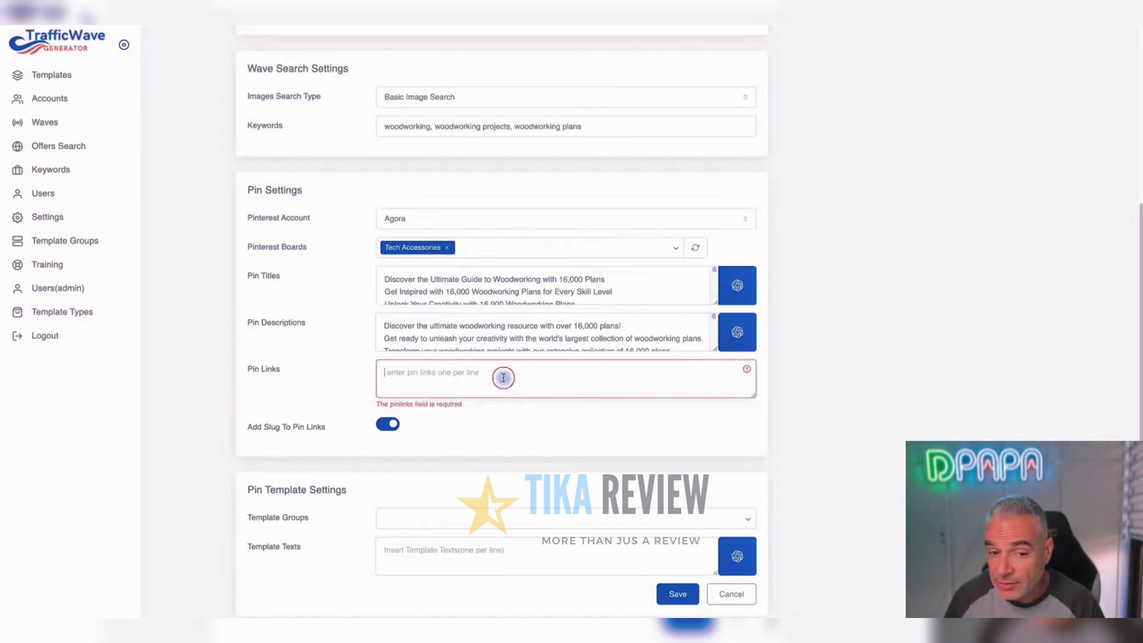
key("ctrl+v")
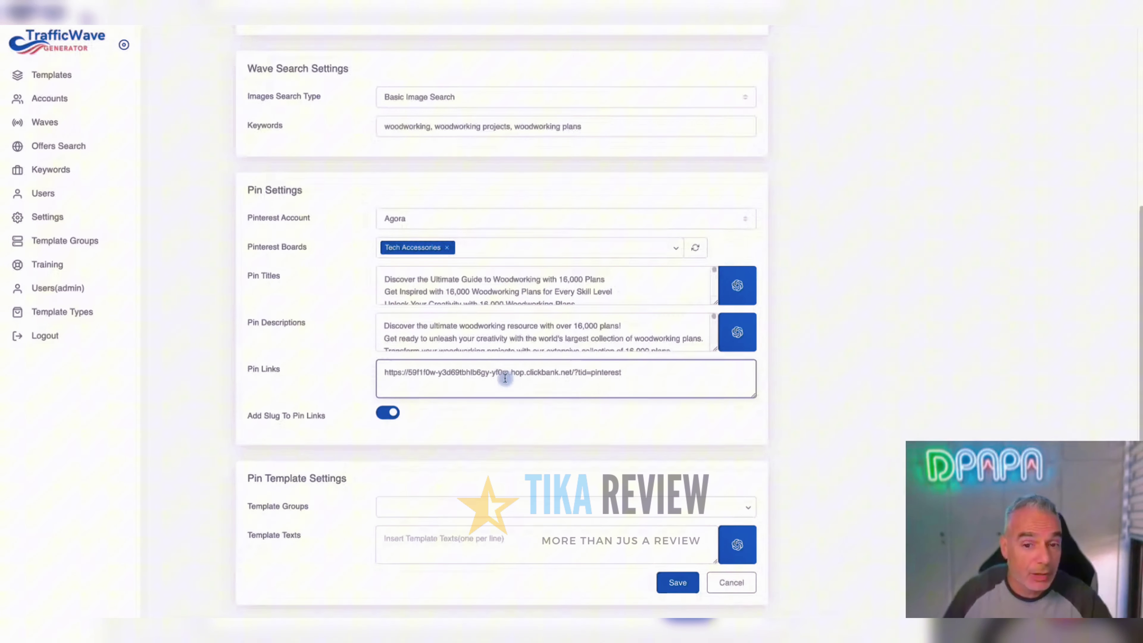
left_click_drag(668, 375, 586, 359)
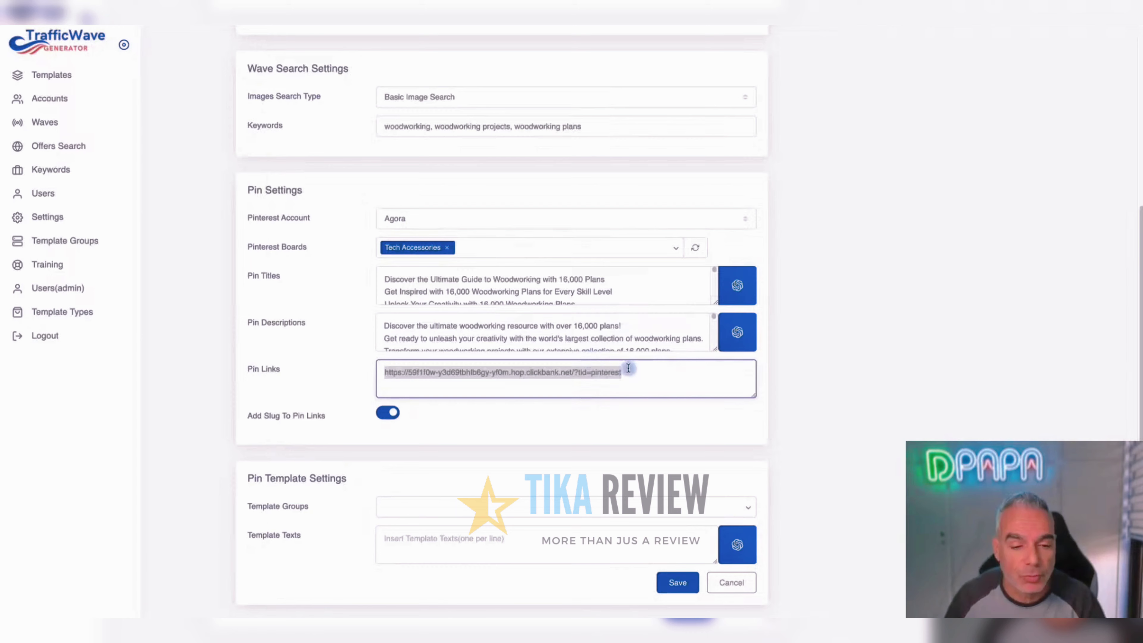
Add the 1080x1920 and 1080x1620 template groups to the wave's pin template settings
left_click(629, 507)
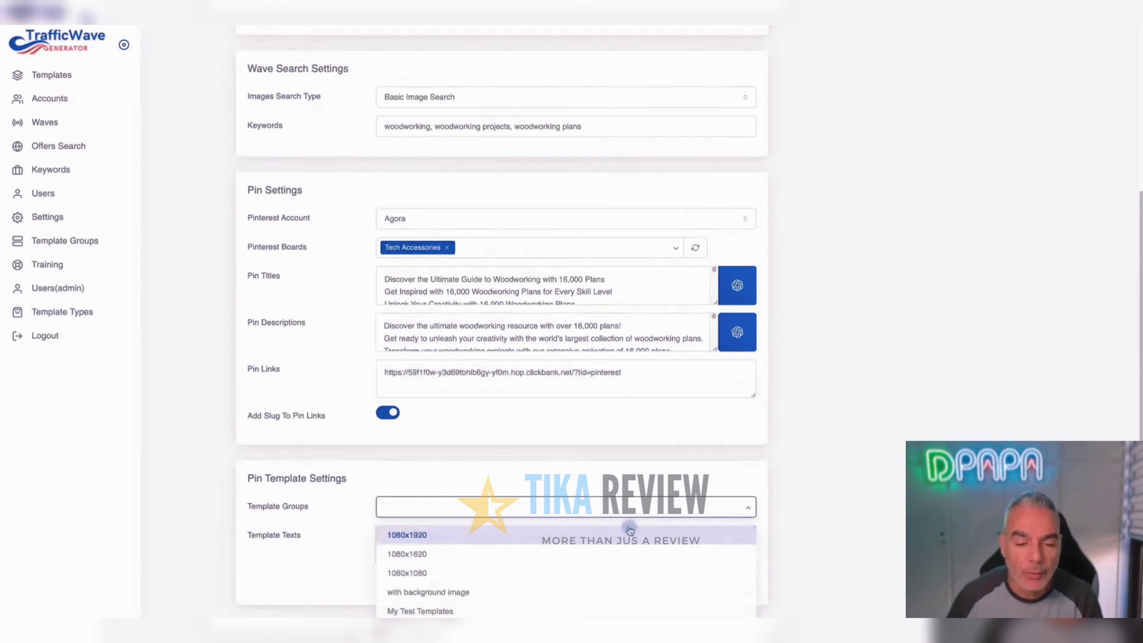
left_click(605, 535)
left_click(641, 511)
left_click(495, 554)
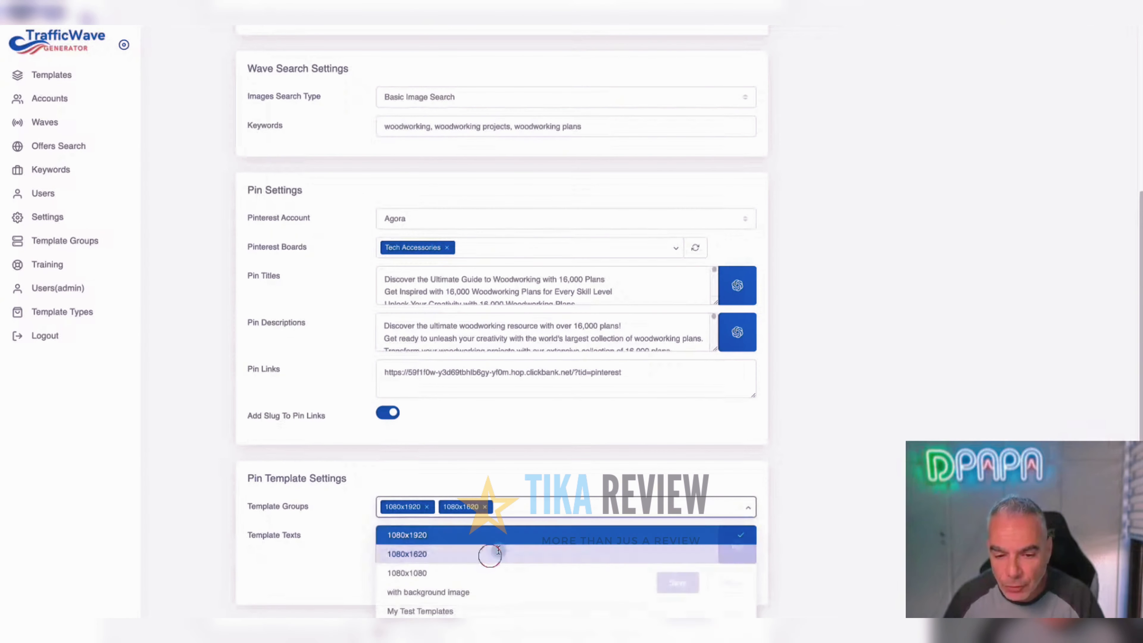
Add the 1080x1080 template group to the wave's pin template settings
left_click(542, 508)
left_click(486, 572)
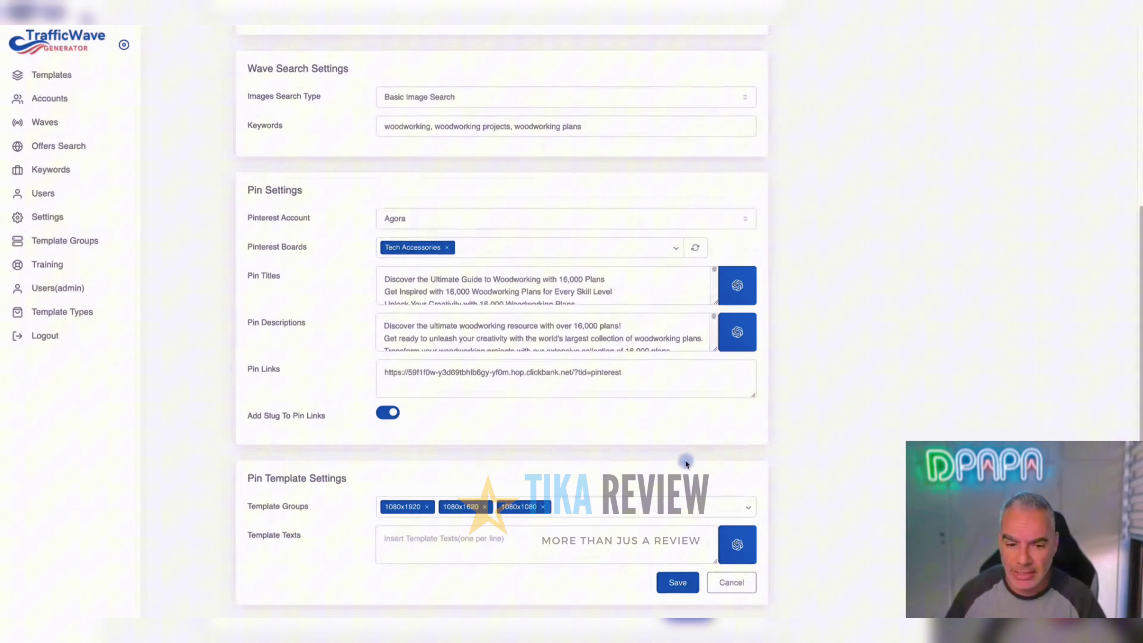
Generate the template texts with ChatGPT from the woodworking keyword, URL and context, and save the wave
left_click(737, 544)
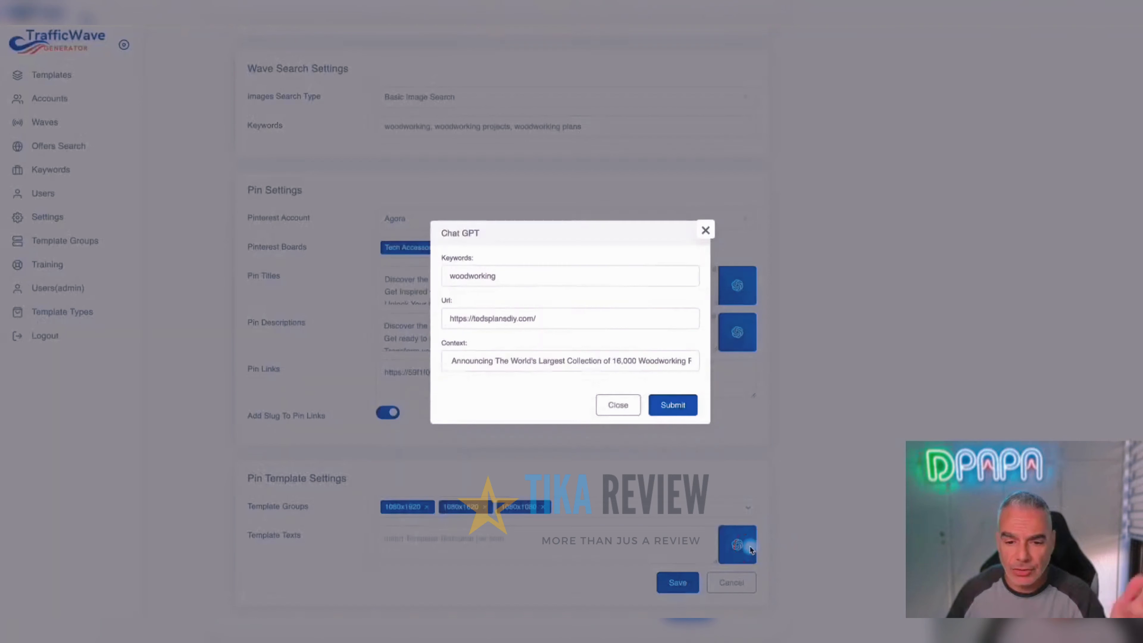
left_click(687, 409)
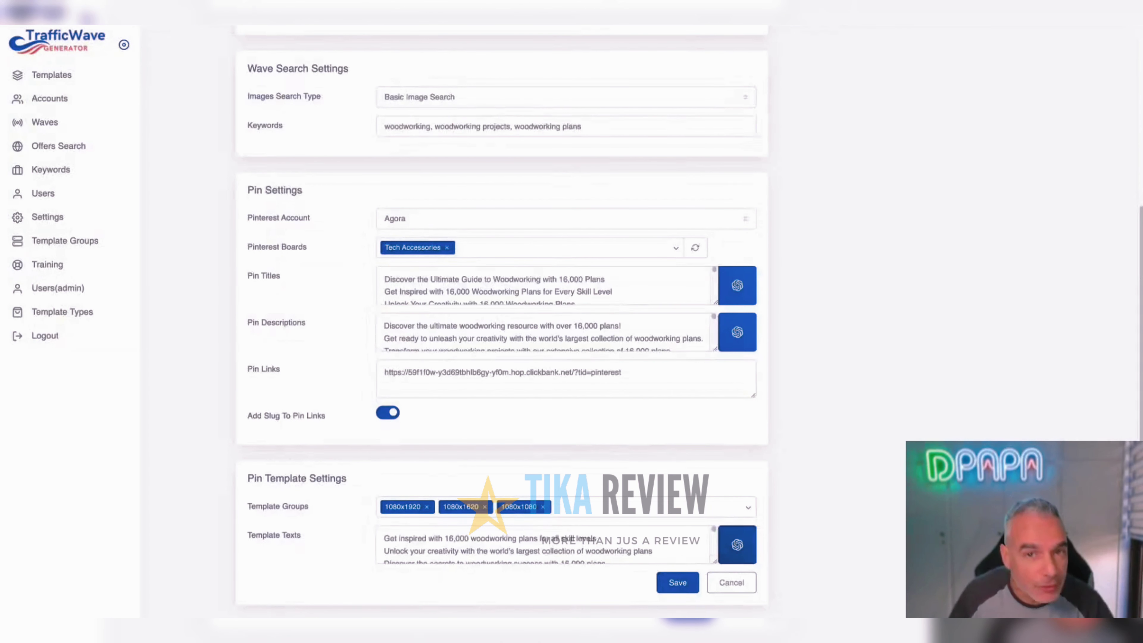
left_click(677, 582)
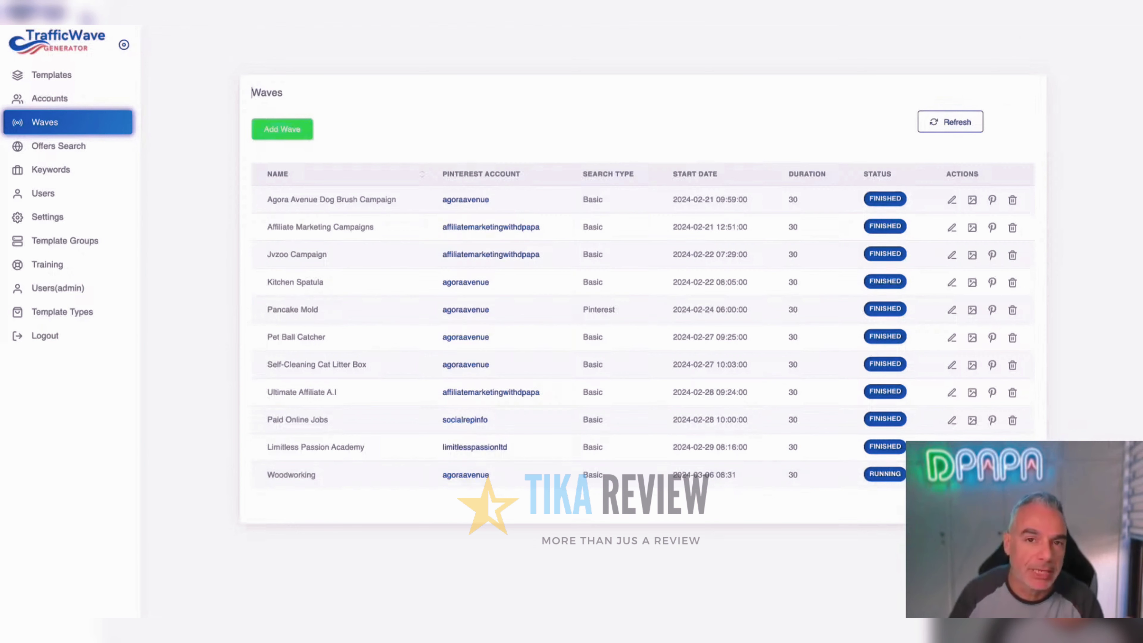
Open the pins of the Case Study WoodWorking wave and examine their images, titles, descriptions and scheduled dates
left_click(995, 503)
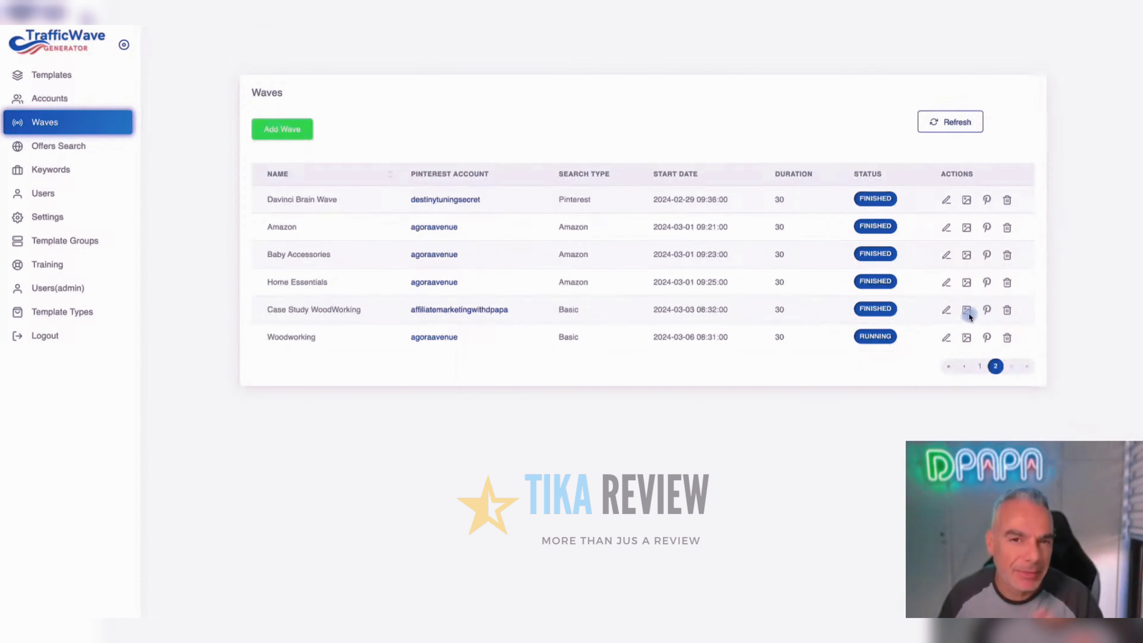
left_click(986, 310)
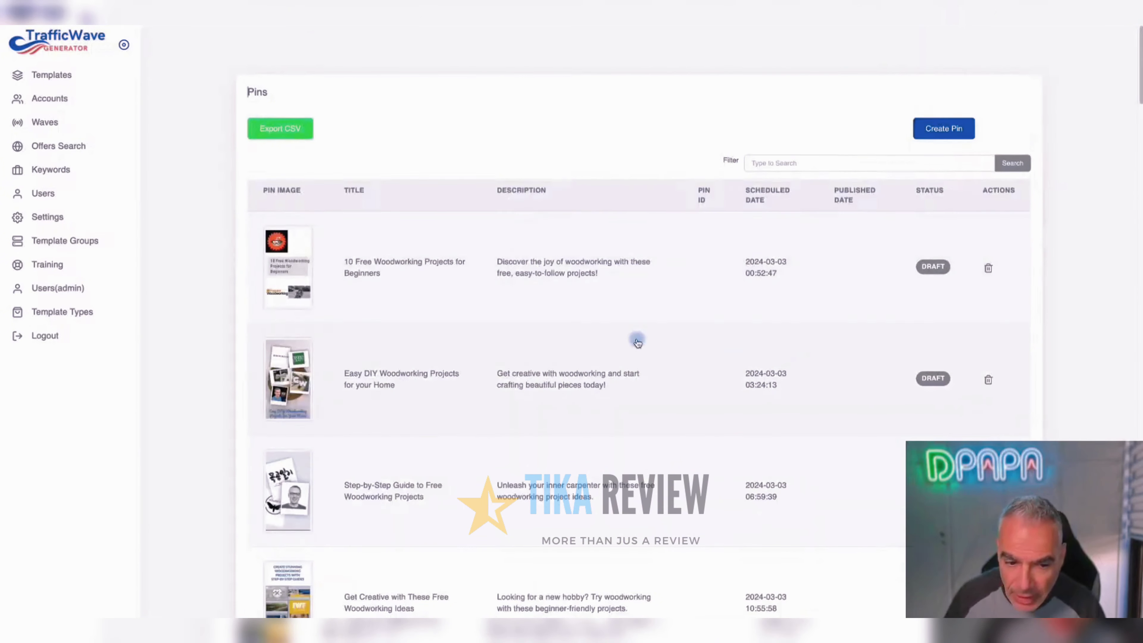
scroll(637, 342, "down", 8)
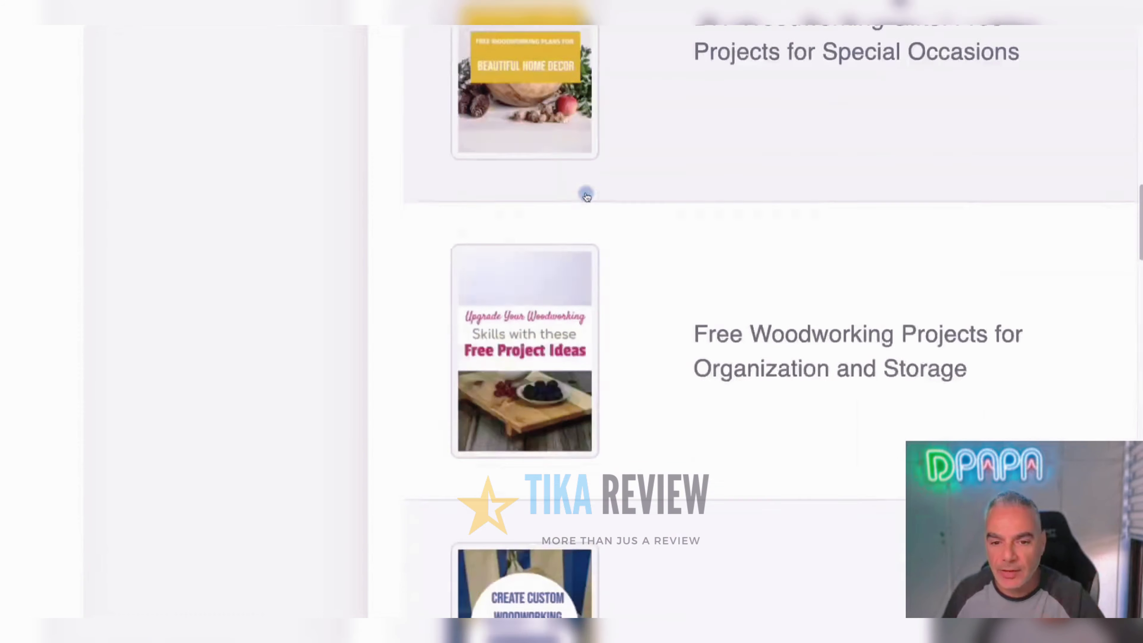
scroll(585, 196, "down", 2)
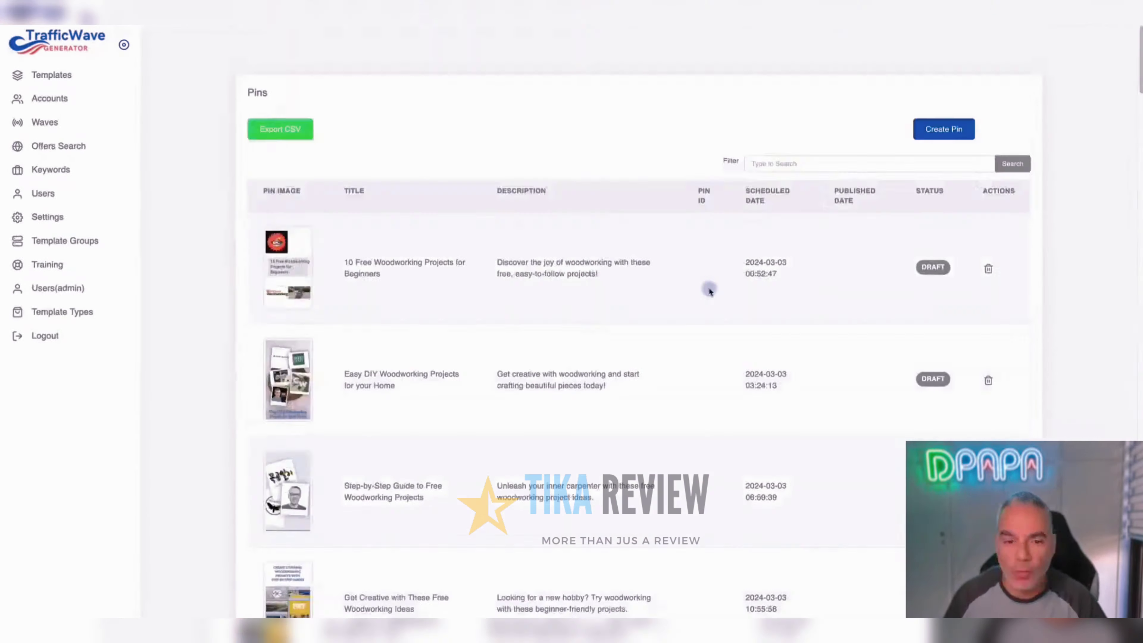
scroll(709, 288, "down", 20)
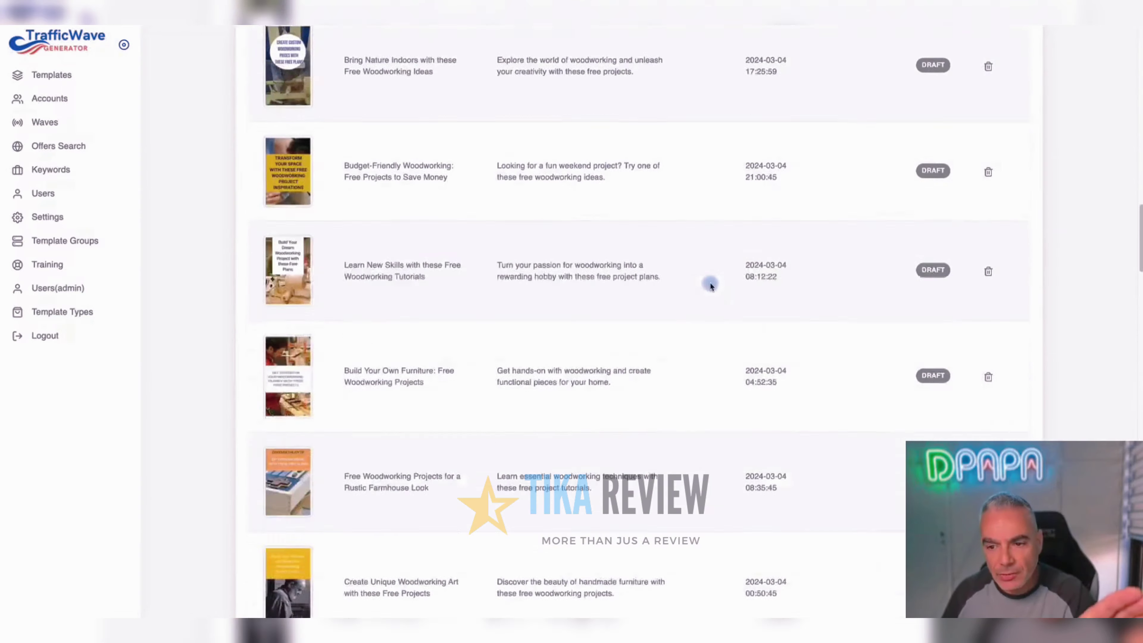
scroll(710, 286, "up", 15)
scroll(710, 286, "up", 14)
scroll(709, 284, "down", 13)
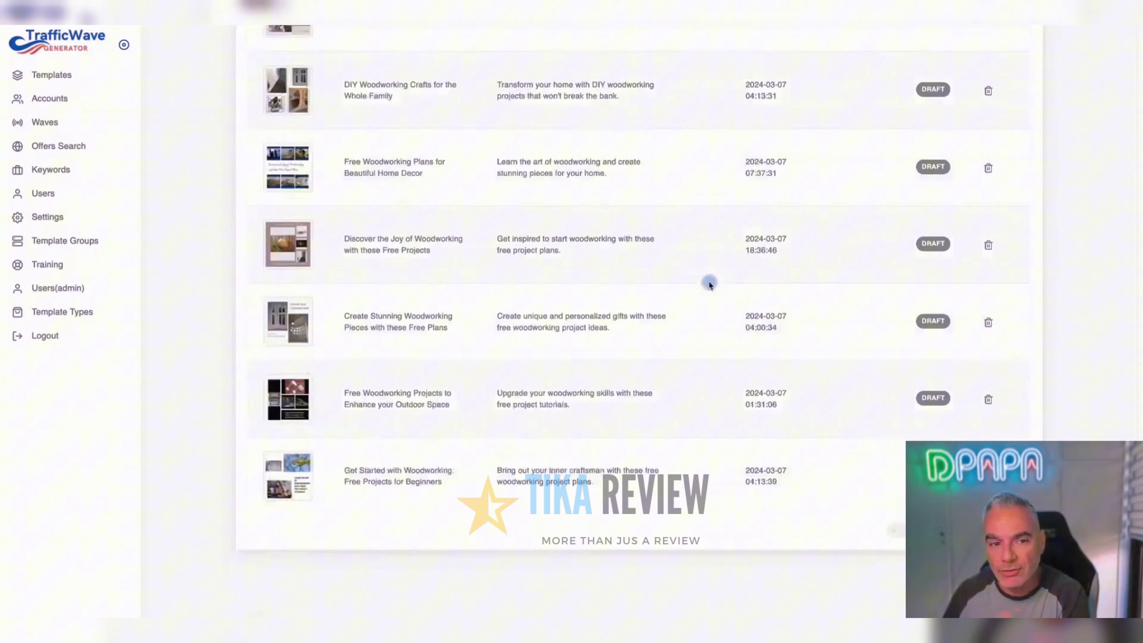
scroll(708, 283, "up", 17)
scroll(707, 281, "up", 15)
scroll(707, 279, "down", 2)
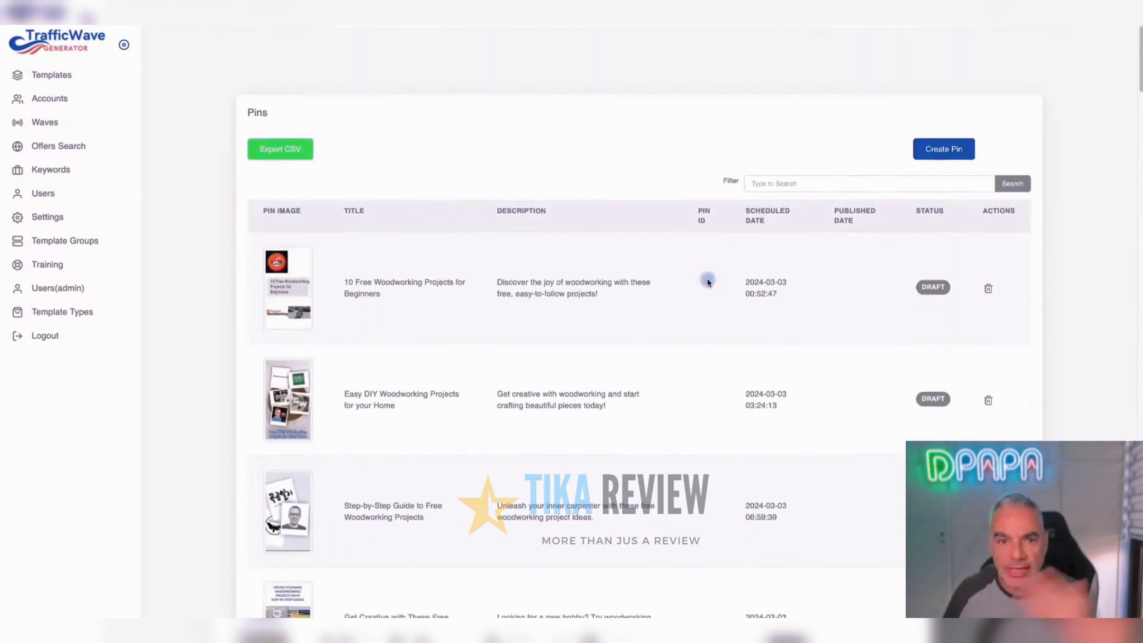
scroll(700, 192, "down", 20)
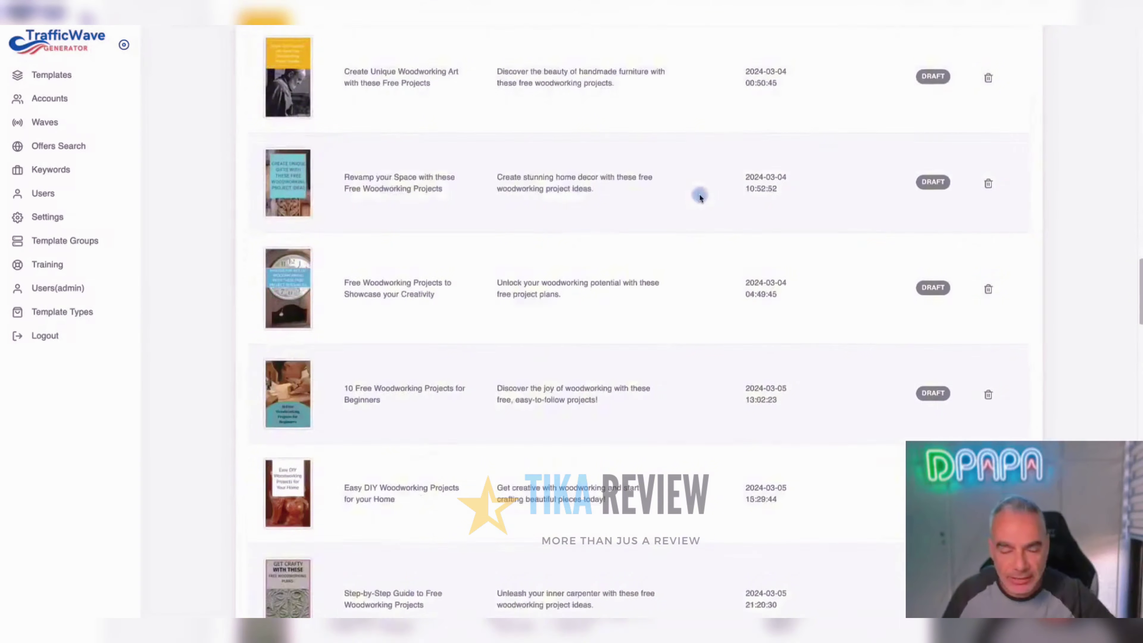
scroll(699, 194, "up", 20)
scroll(699, 194, "down", 3)
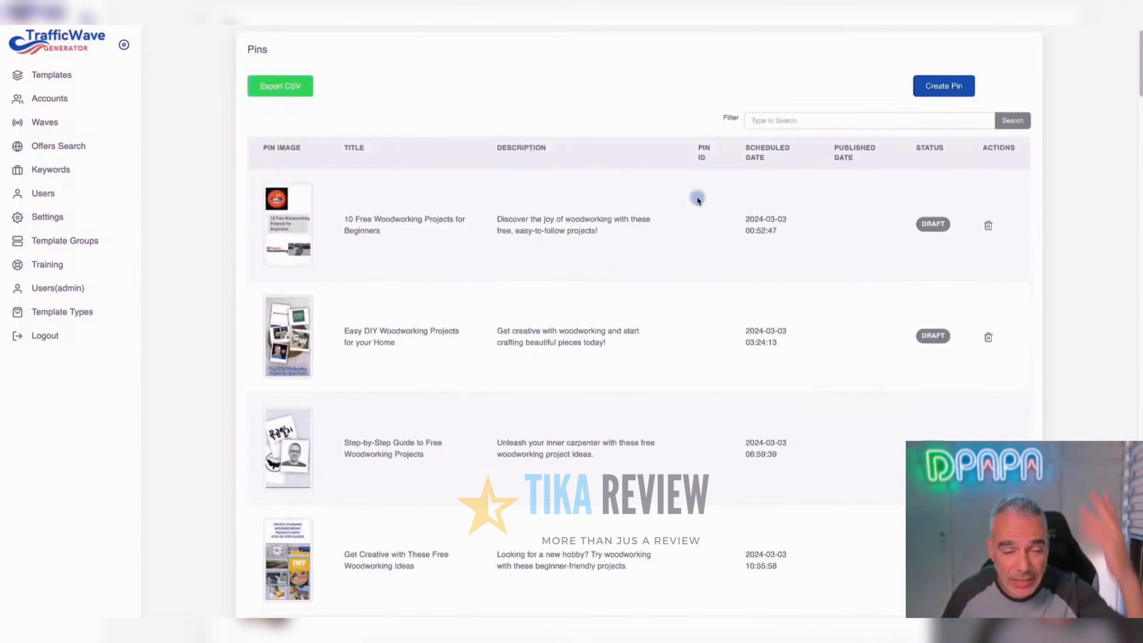
scroll(697, 194, "up", 2)
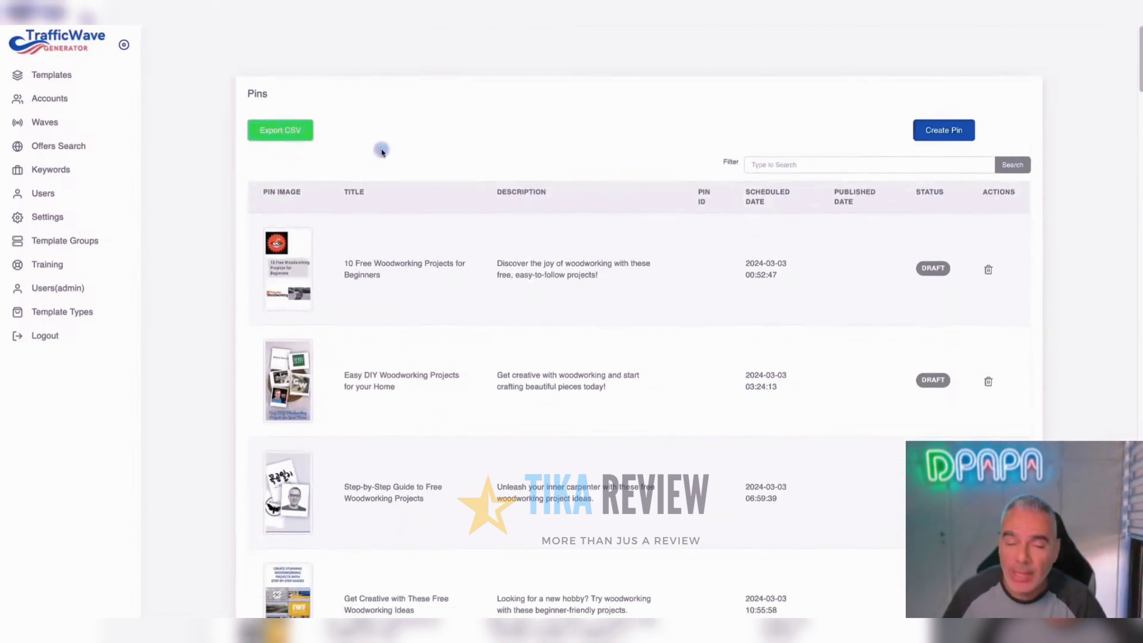
Export the Case Study WoodWorking wave's pins as CSV and save the download as exports in the Documents folder
left_click(284, 134)
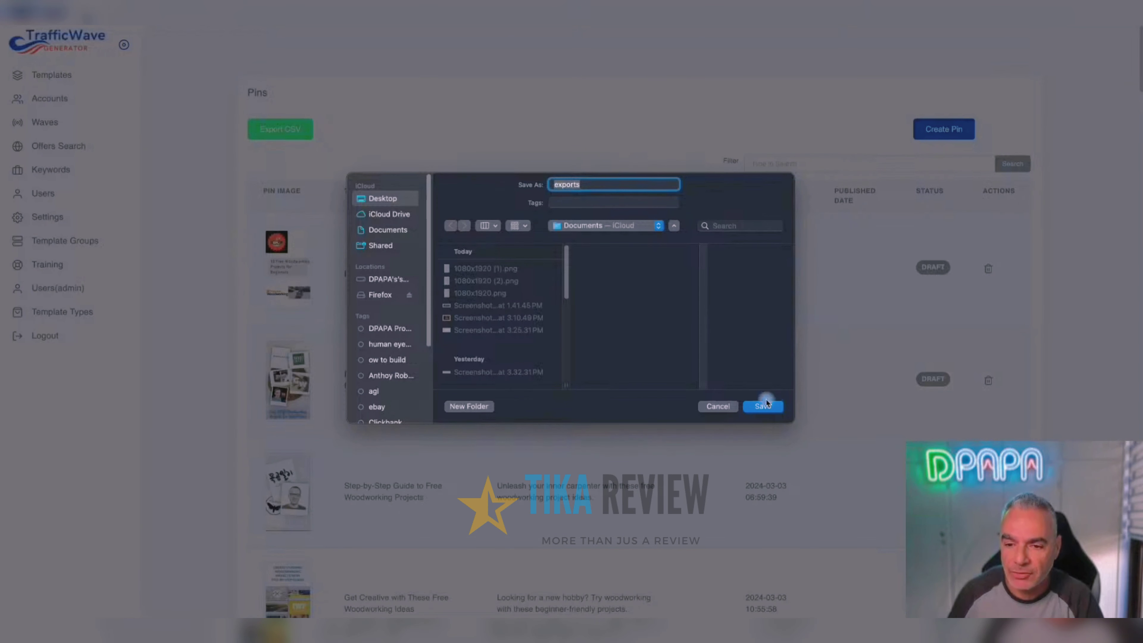
left_click(764, 405)
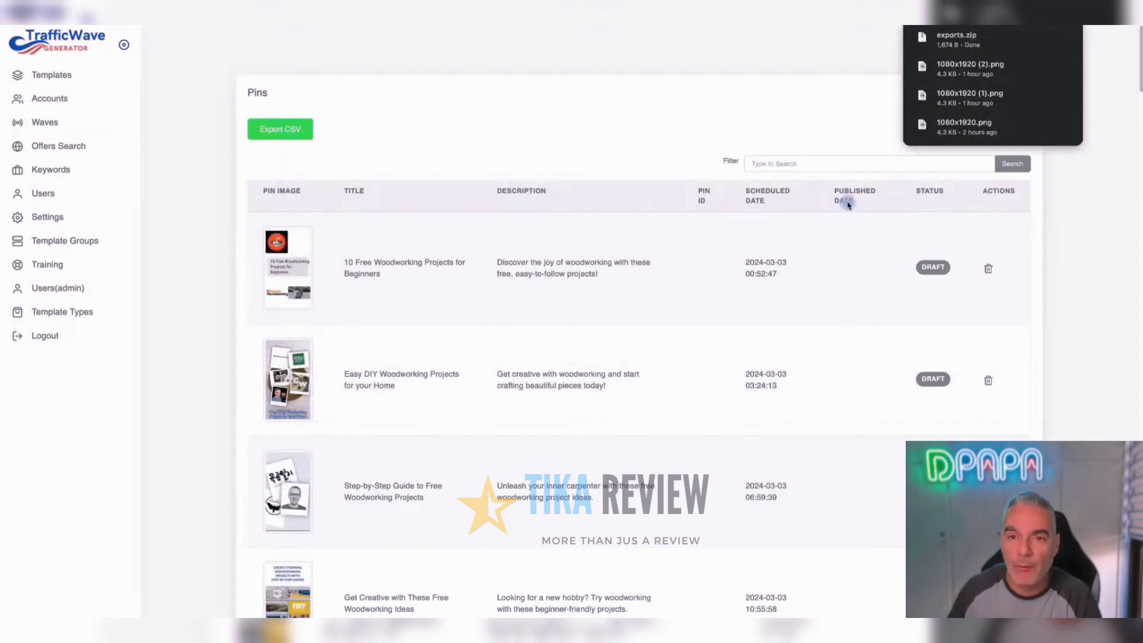
scroll(848, 205, "down", 1)
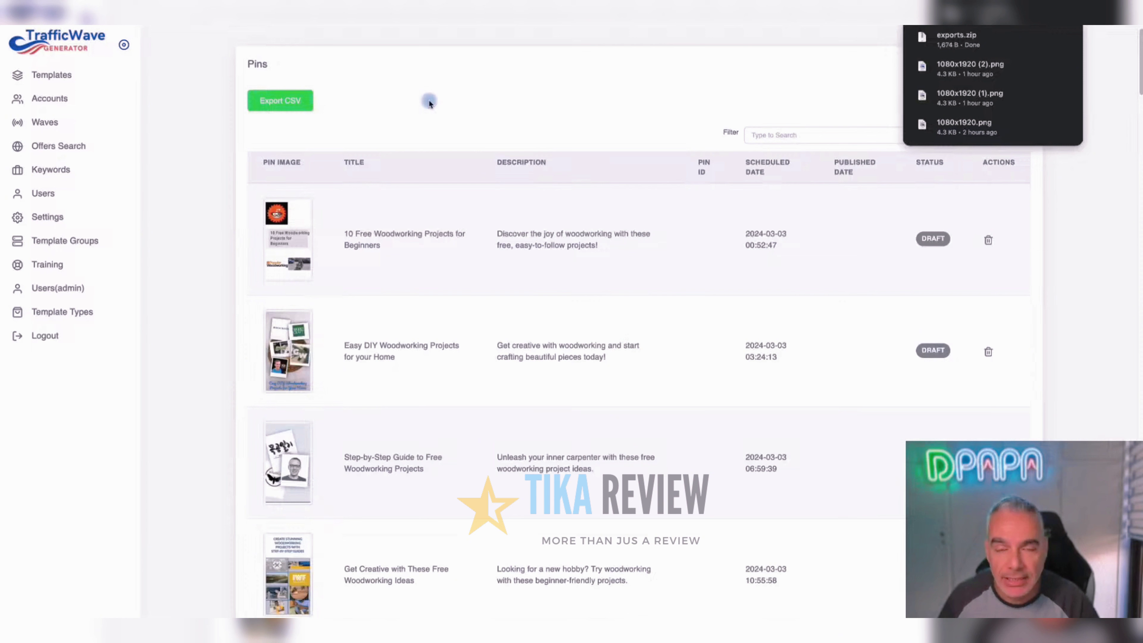
left_click(741, 68)
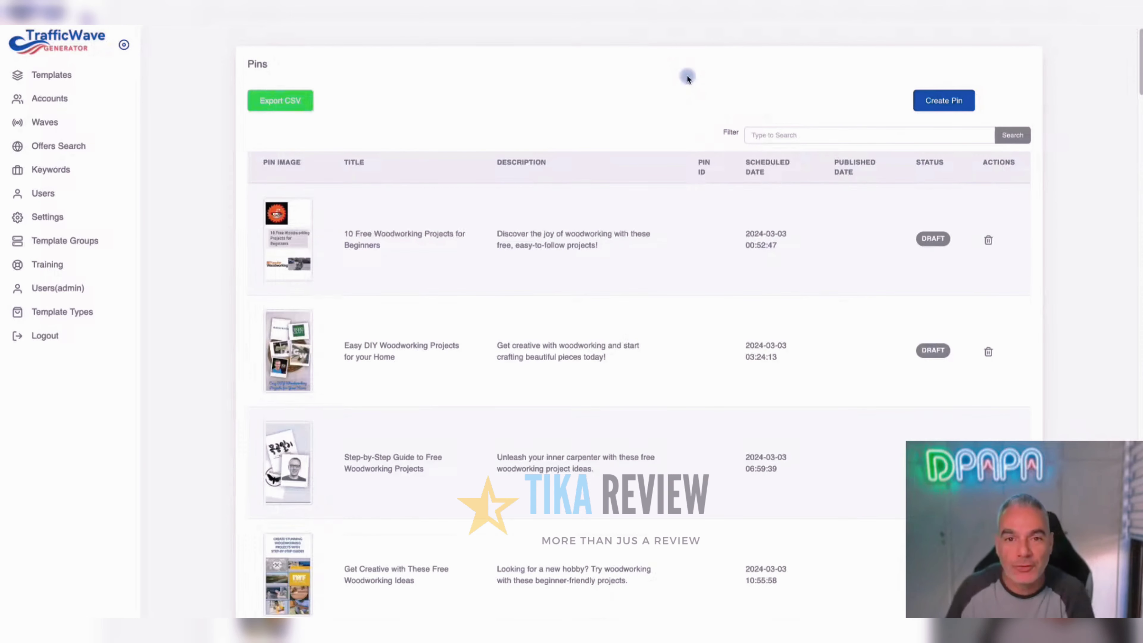
Review the scheduled dates and statuses throughout the wave's pin list
scroll(837, 220, "down", 20)
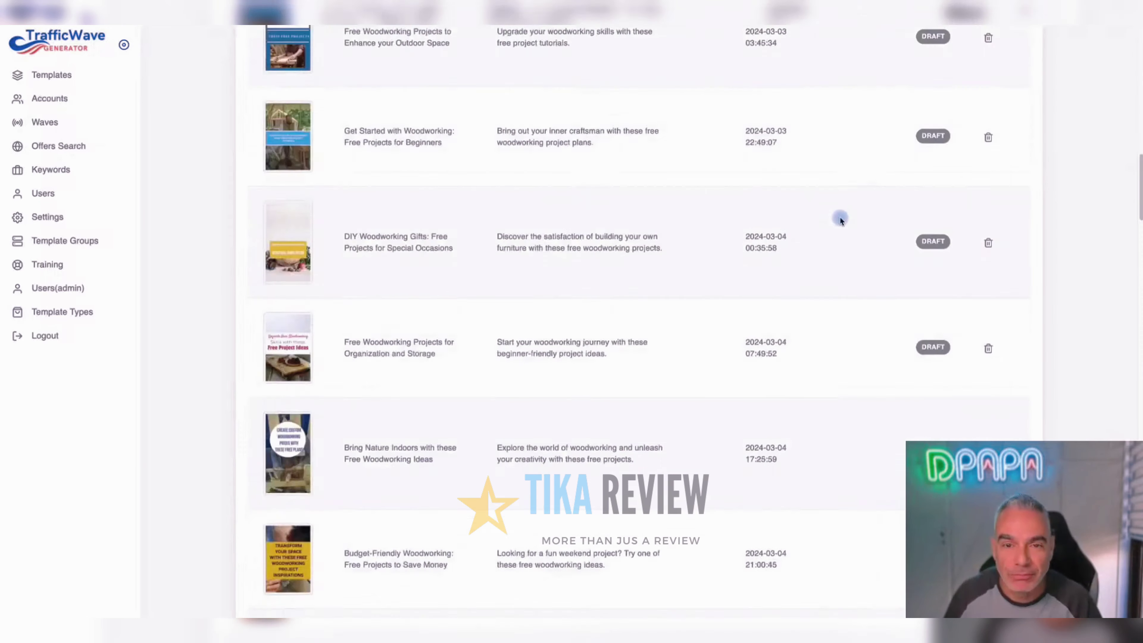
scroll(838, 223, "up", 15)
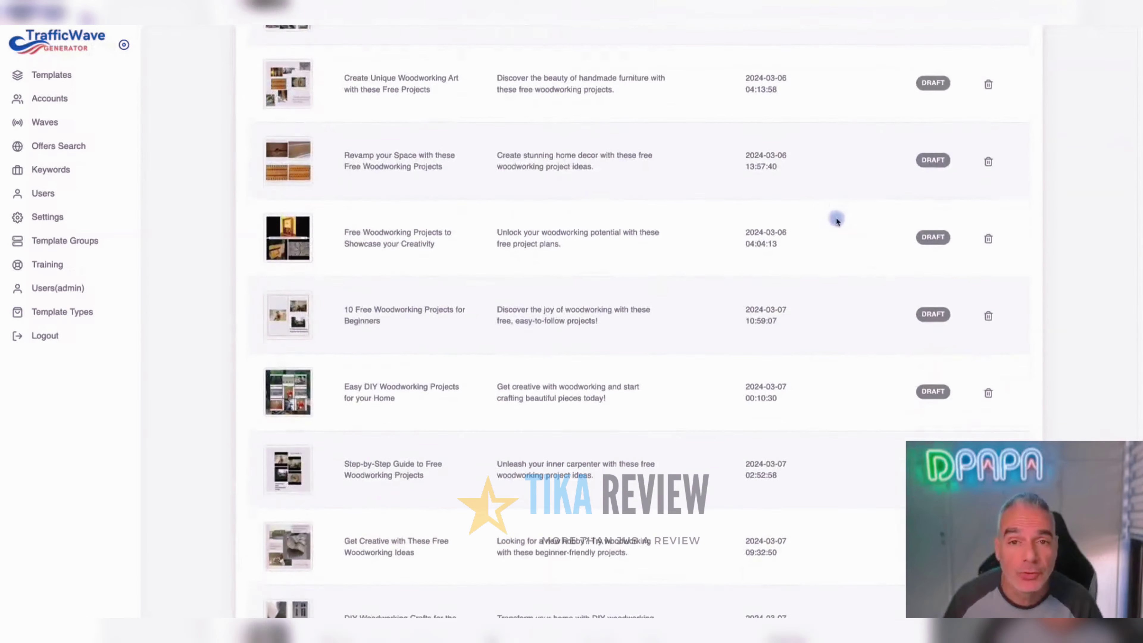
scroll(836, 197, "up", 10)
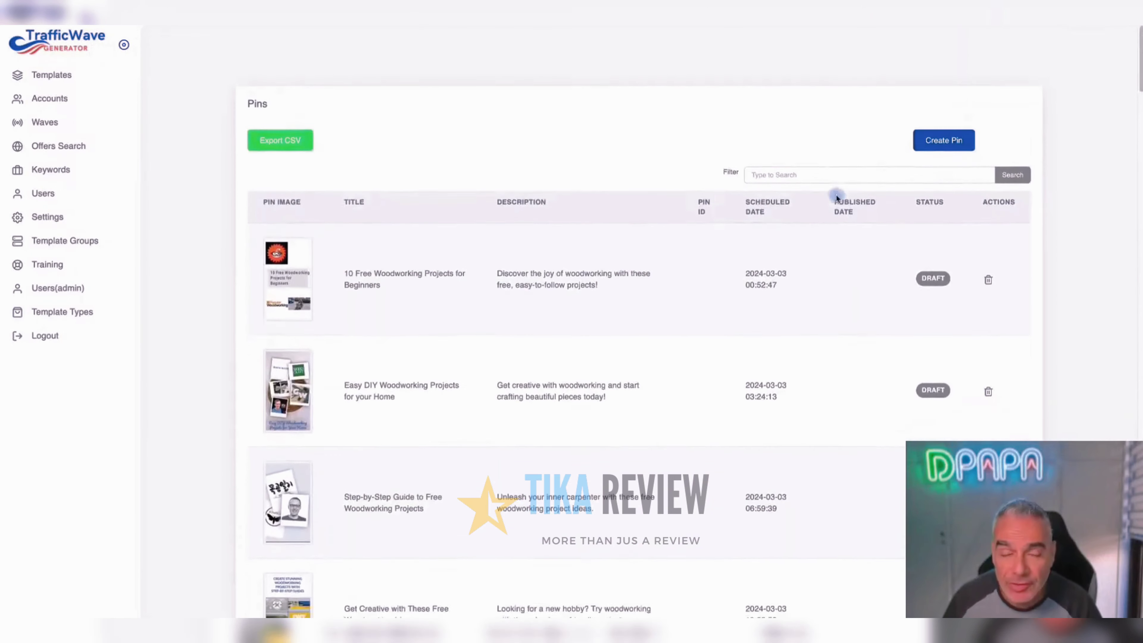
scroll(833, 196, "down", 15)
scroll(778, 200, "up", 5)
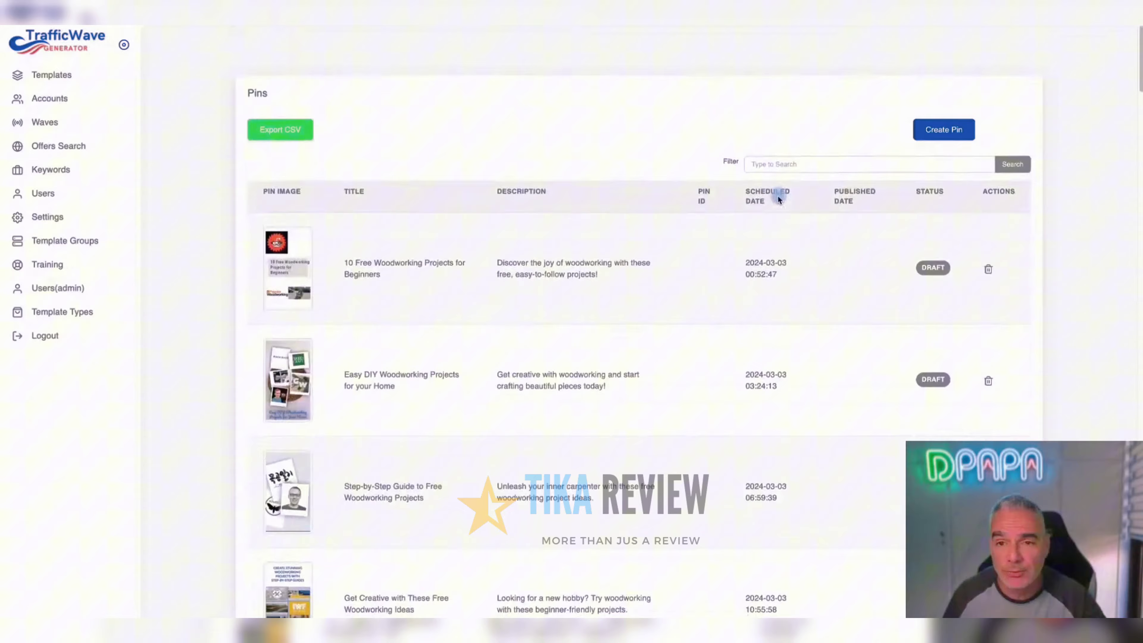
scroll(778, 198, "down", 15)
scroll(779, 199, "down", 1)
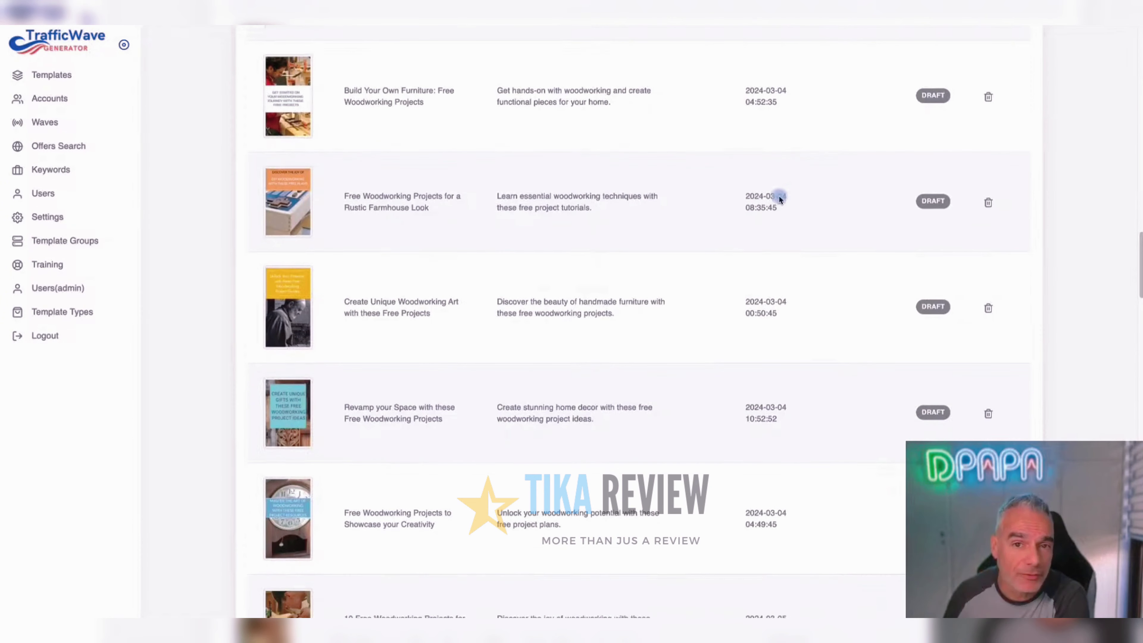
scroll(780, 198, "up", 15)
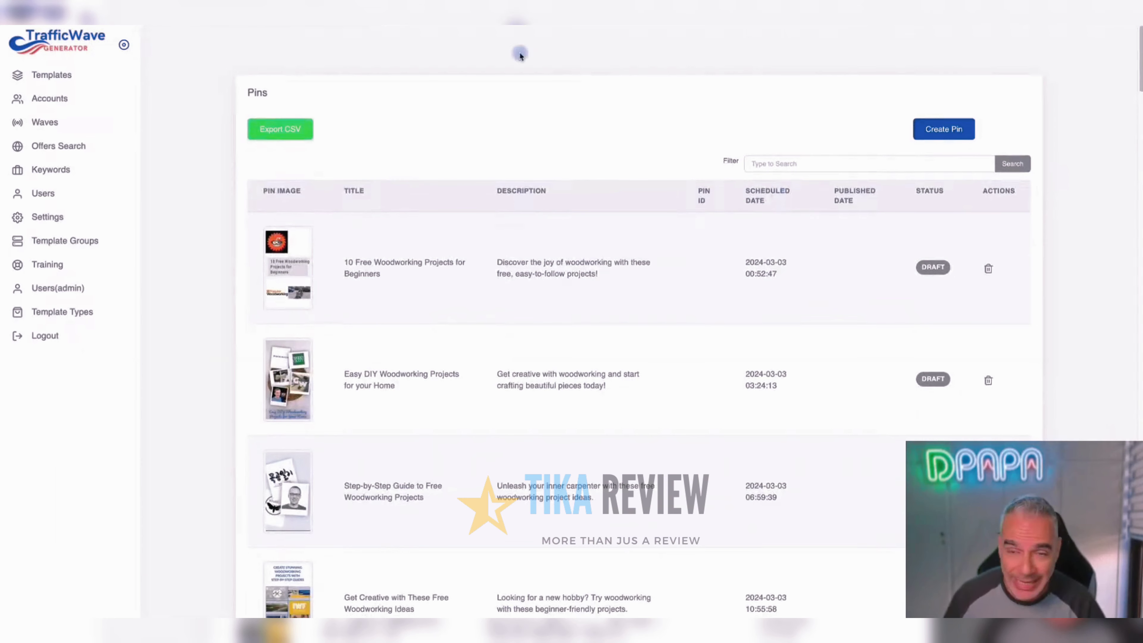
Look through both pages of offer search campaigns and view the keyword finder
left_click(67, 149)
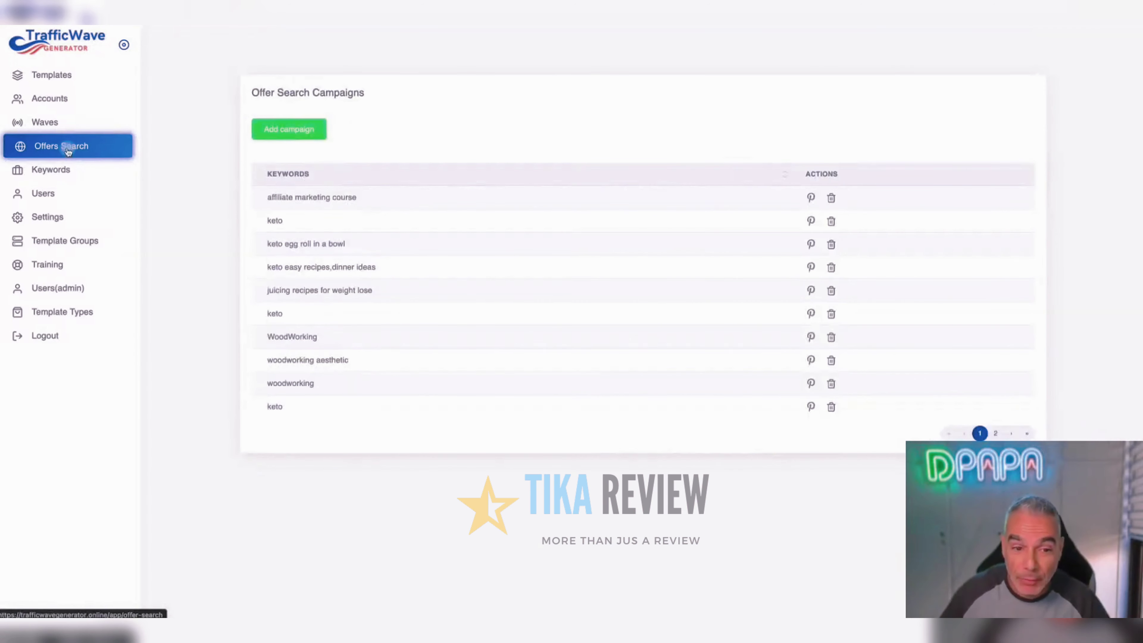
left_click(995, 432)
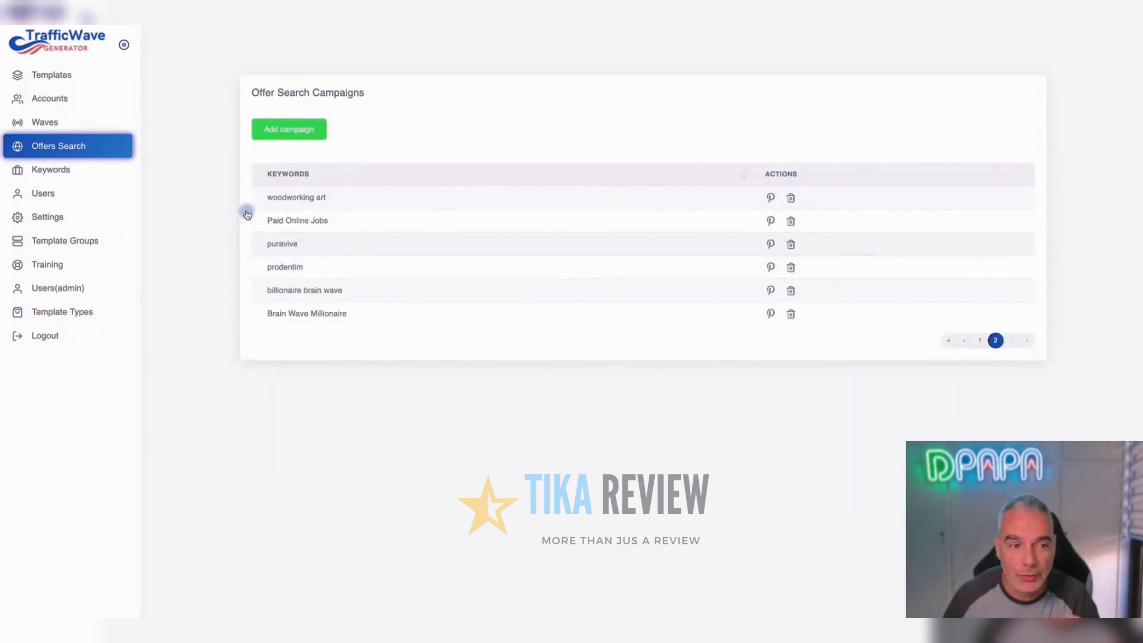
left_click(42, 174)
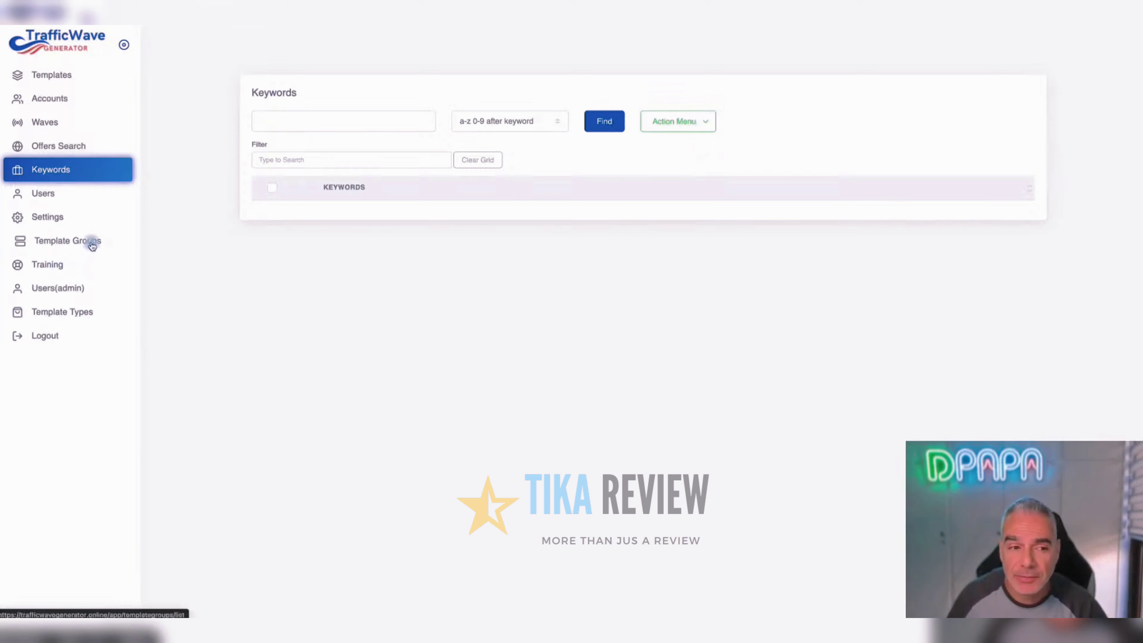
Check the template list with its filter options and view the available template types
left_click(50, 76)
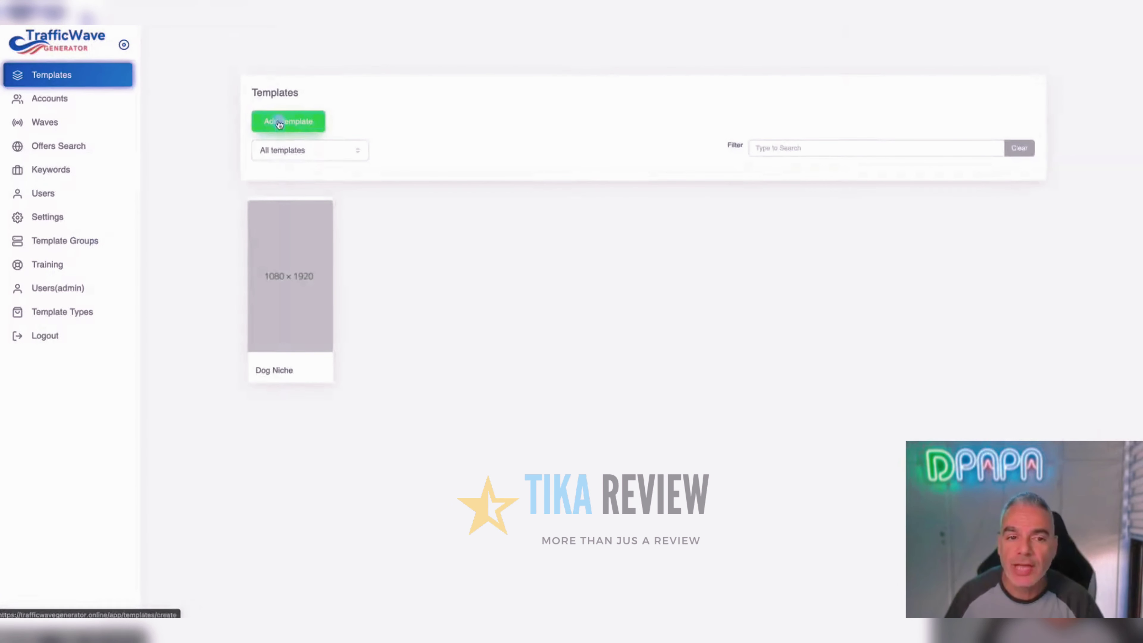
left_click(327, 153)
left_click(178, 118)
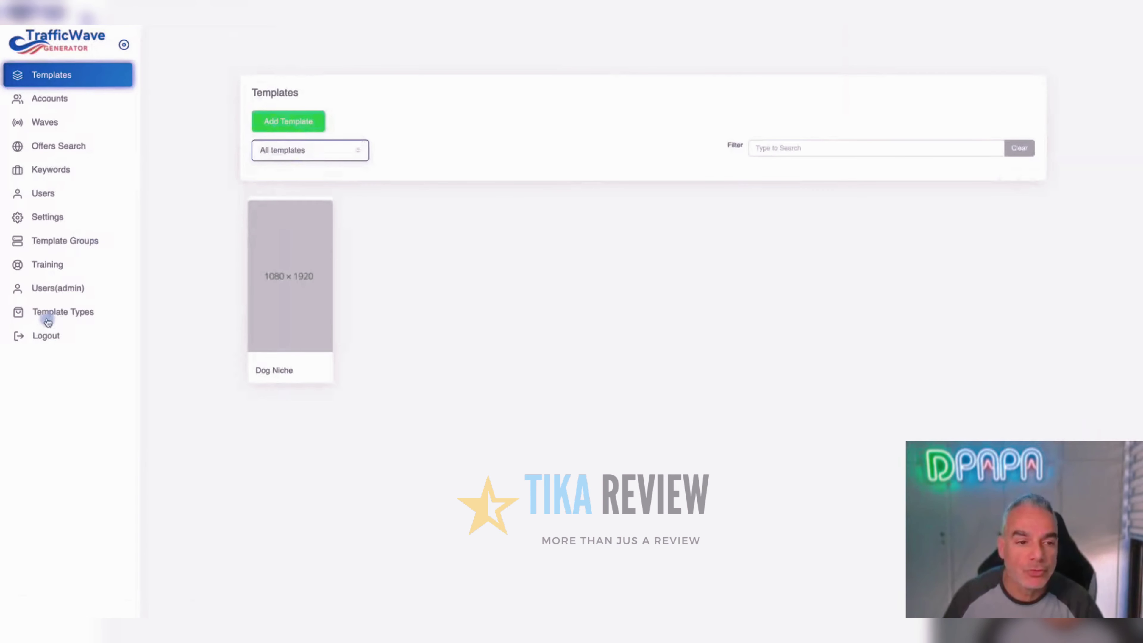
left_click(67, 312)
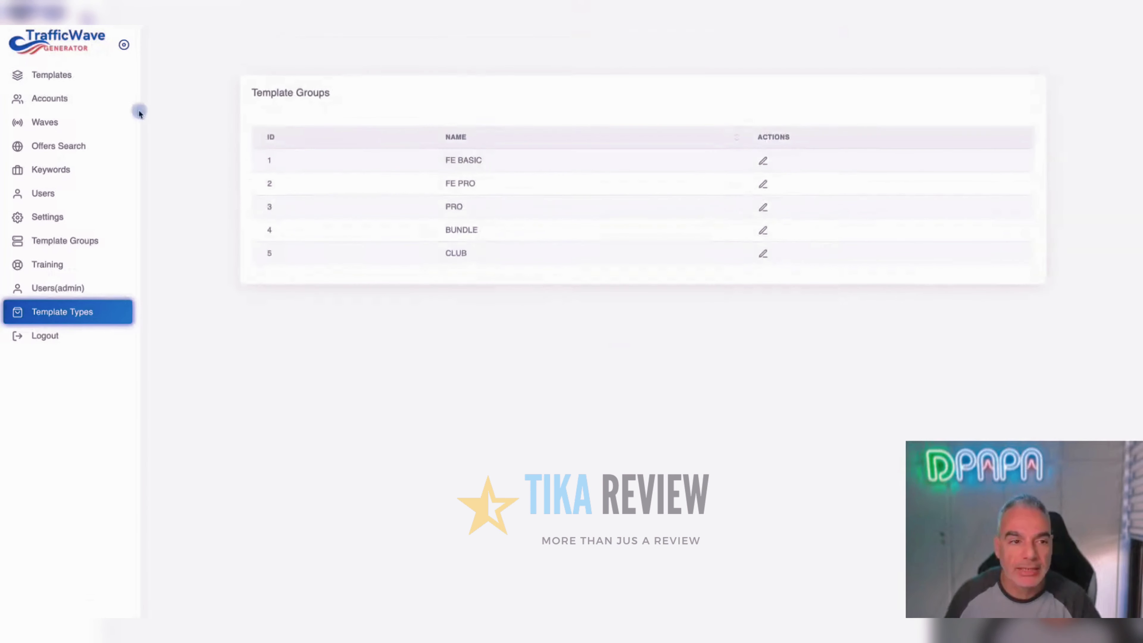
left_click(63, 75)
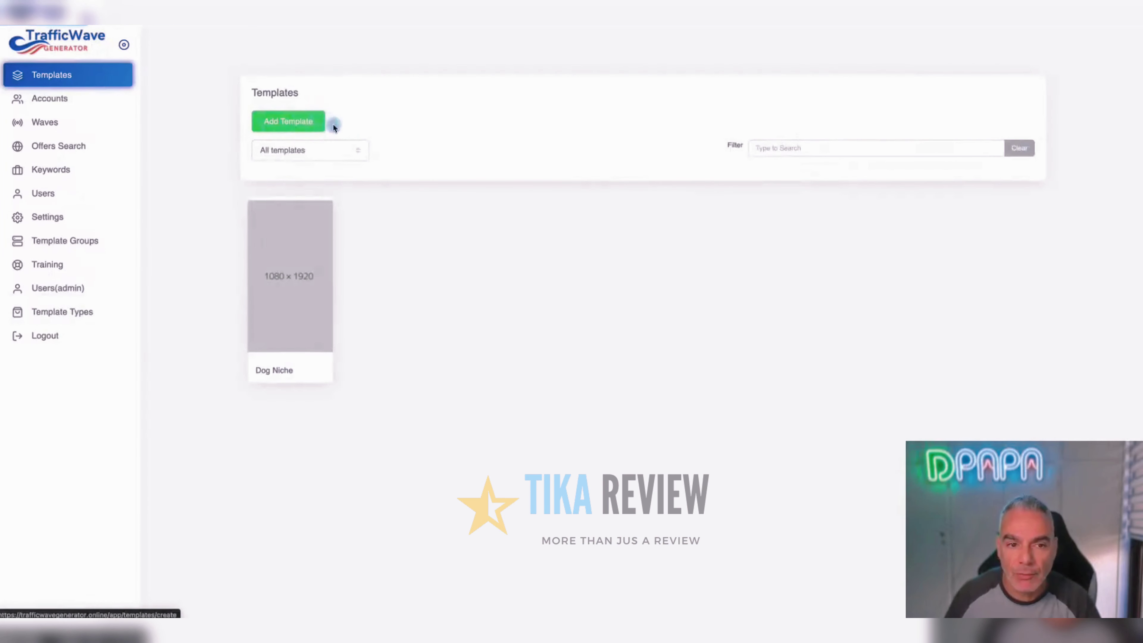
left_click(330, 146)
left_click(331, 150)
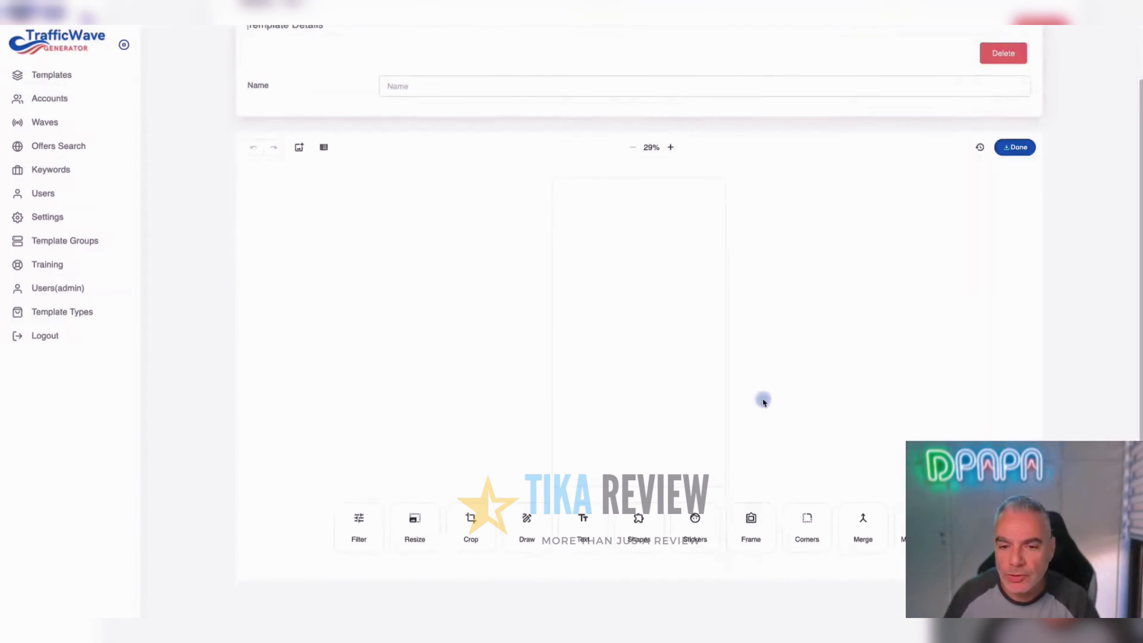
left_click(59, 75)
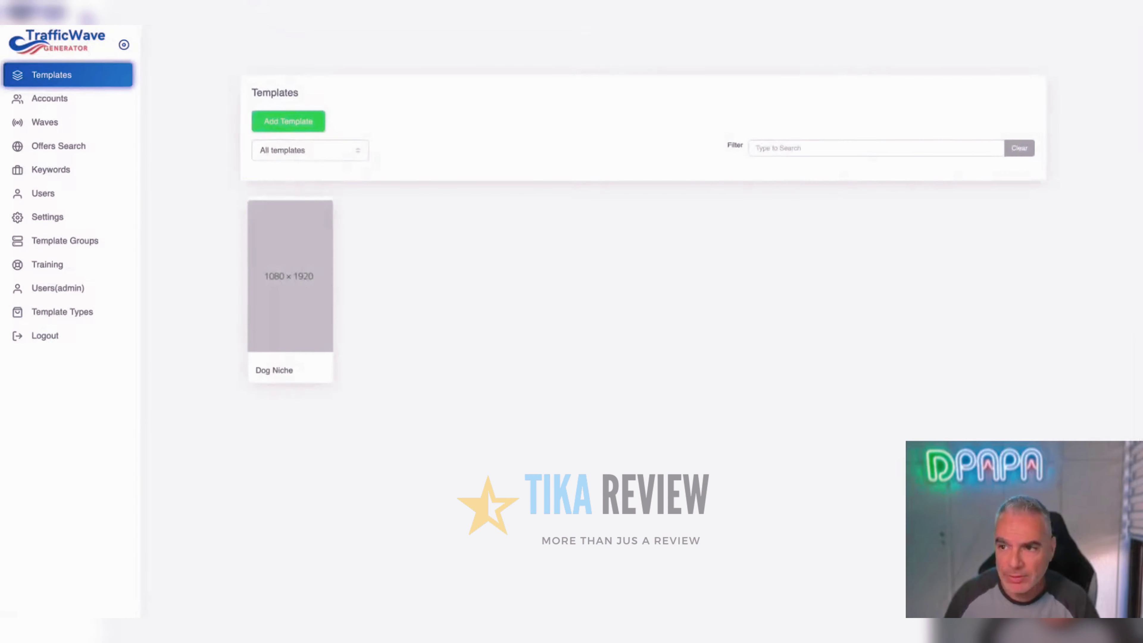
Open the Dog Niche template in the editor and inspect its header text and mock image elements
left_click(290, 261)
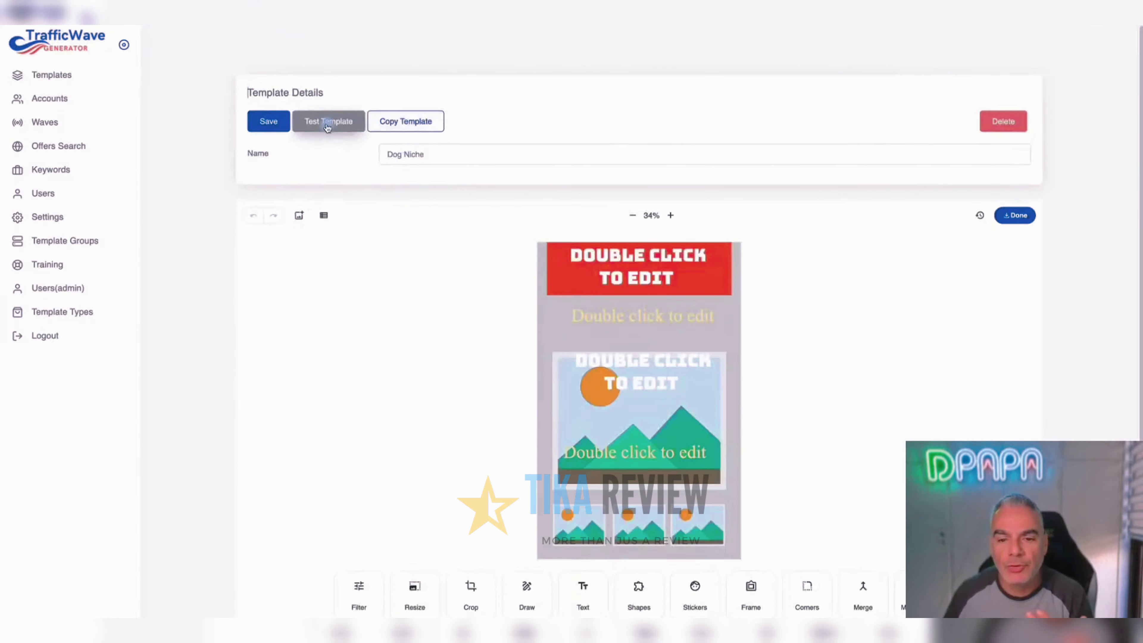
left_click(701, 329)
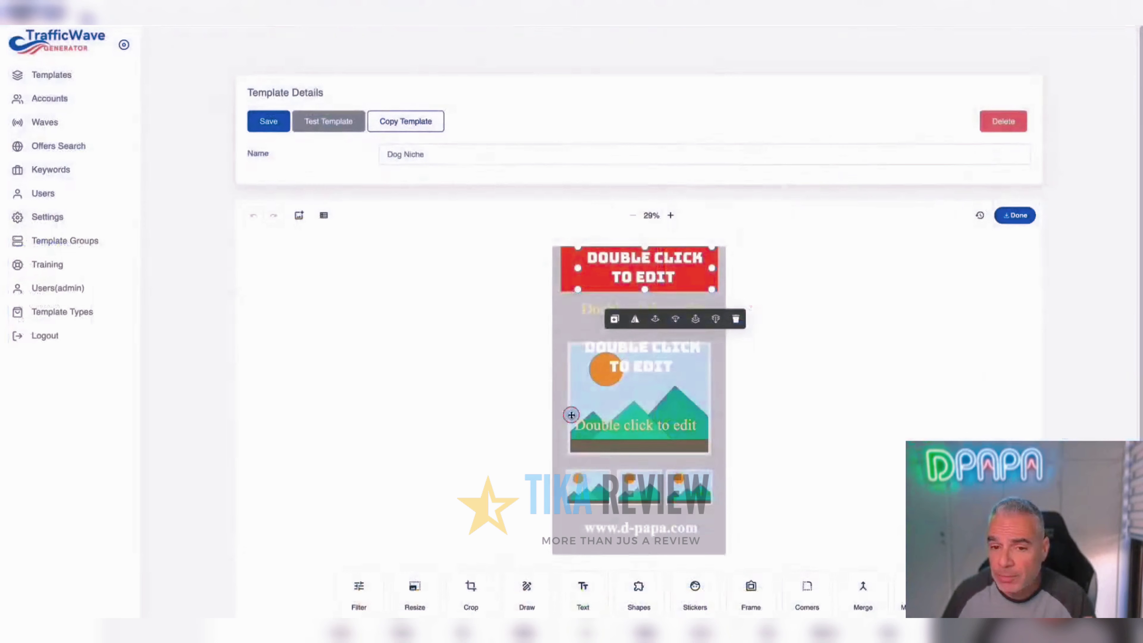
double_click(335, 454)
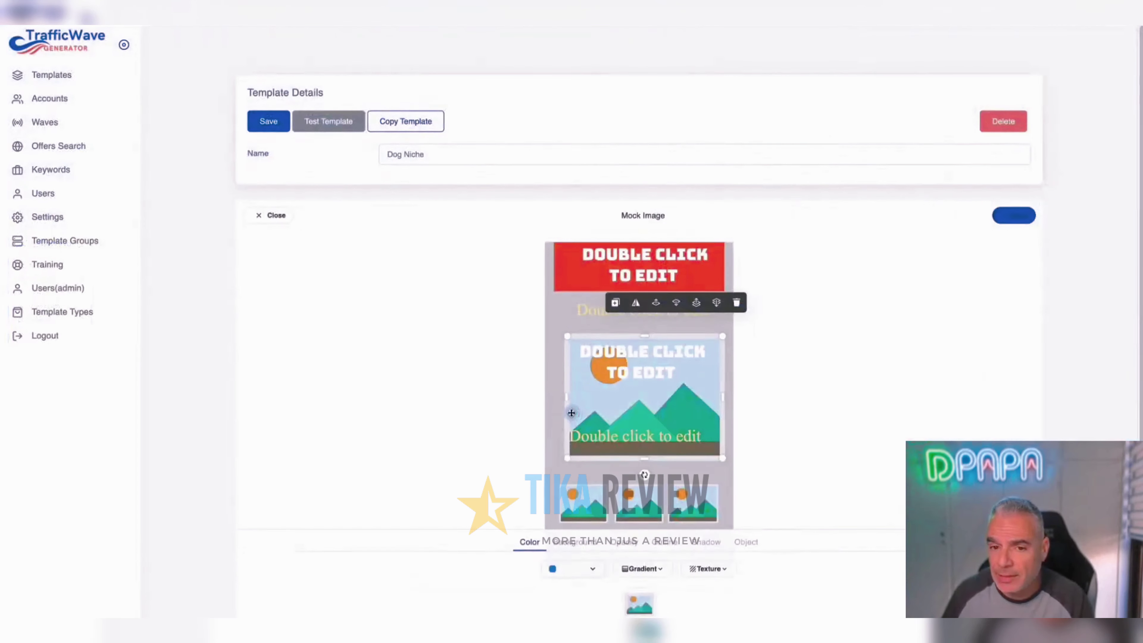
double_click(575, 313)
left_click(351, 128)
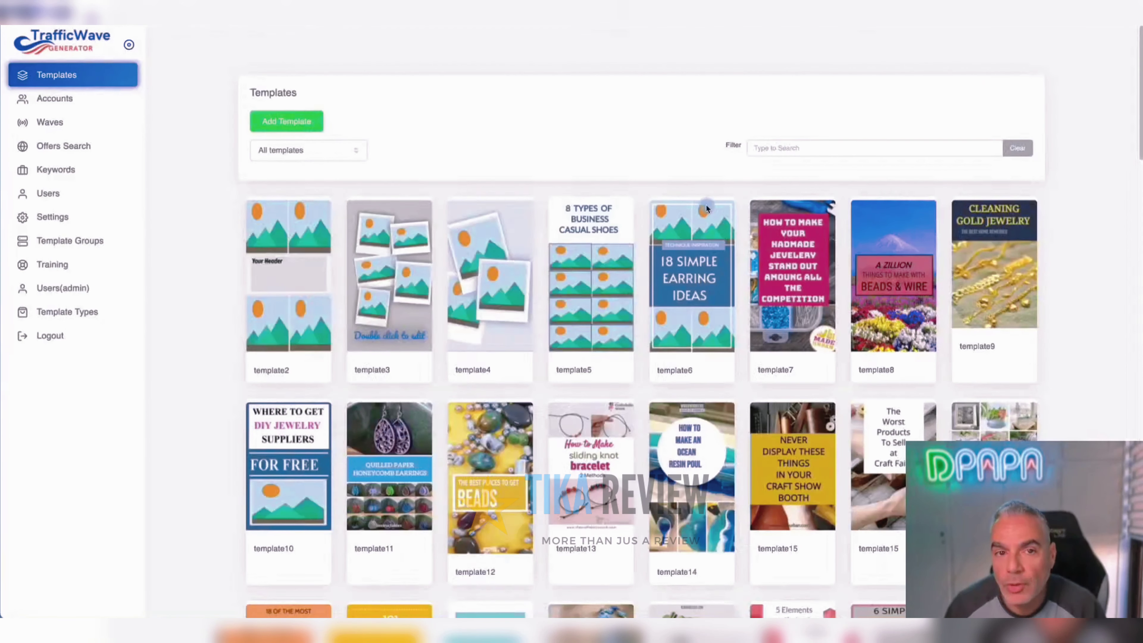
Browse the full template gallery to examine the available pin designs and image layouts
scroll(592, 246, "down", 3)
scroll(592, 246, "down", 7)
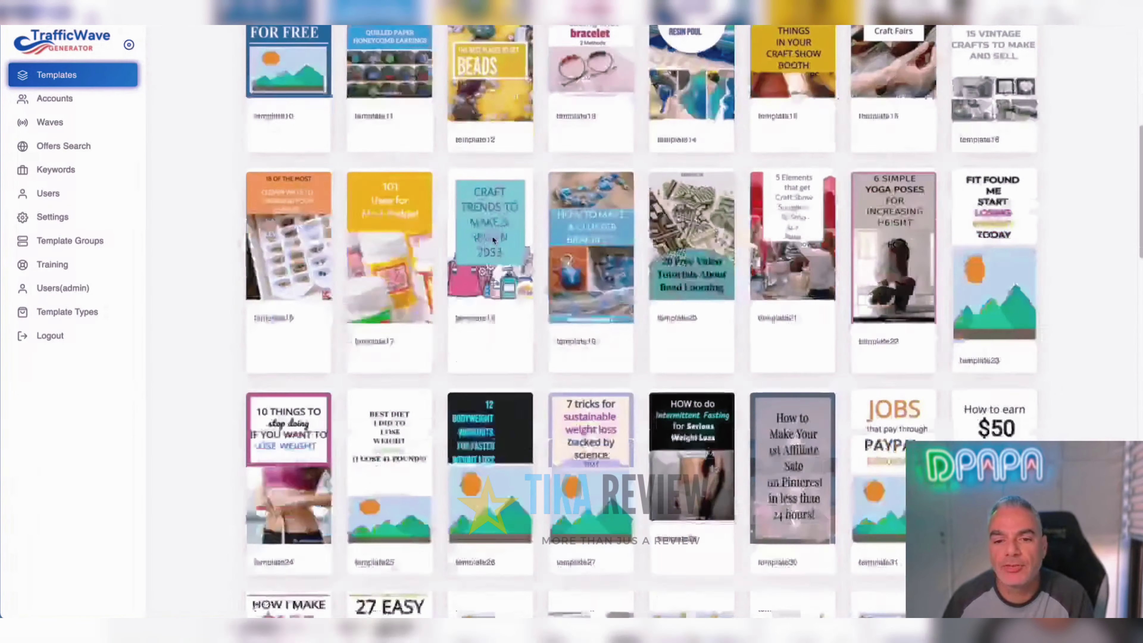
scroll(468, 240, "up", 4)
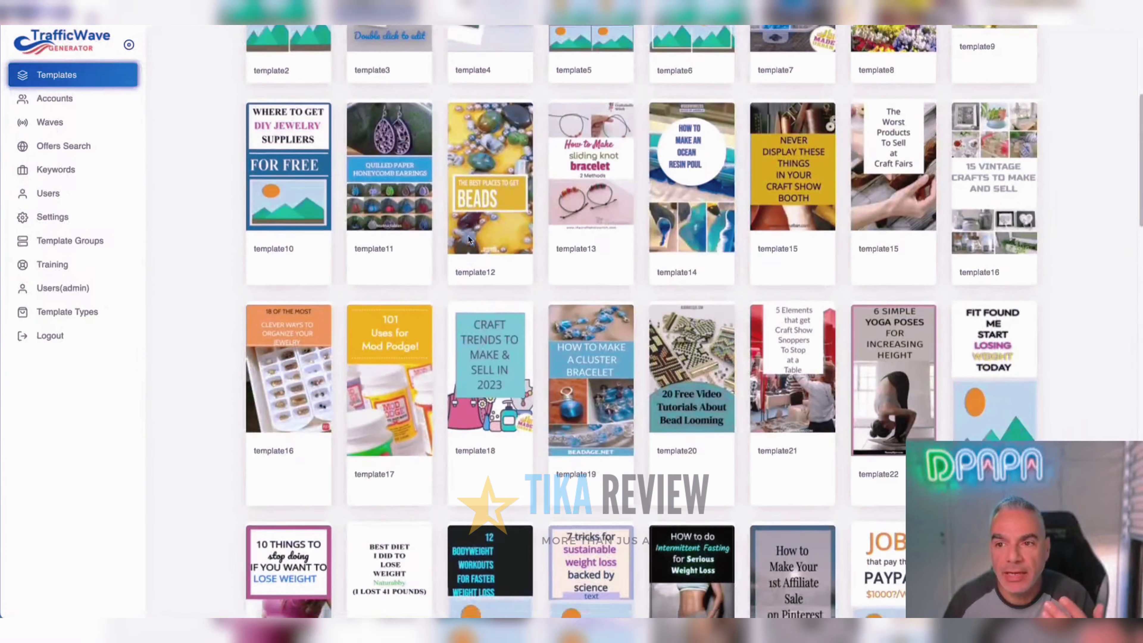
scroll(468, 240, "up", 3)
scroll(469, 239, "down", 3)
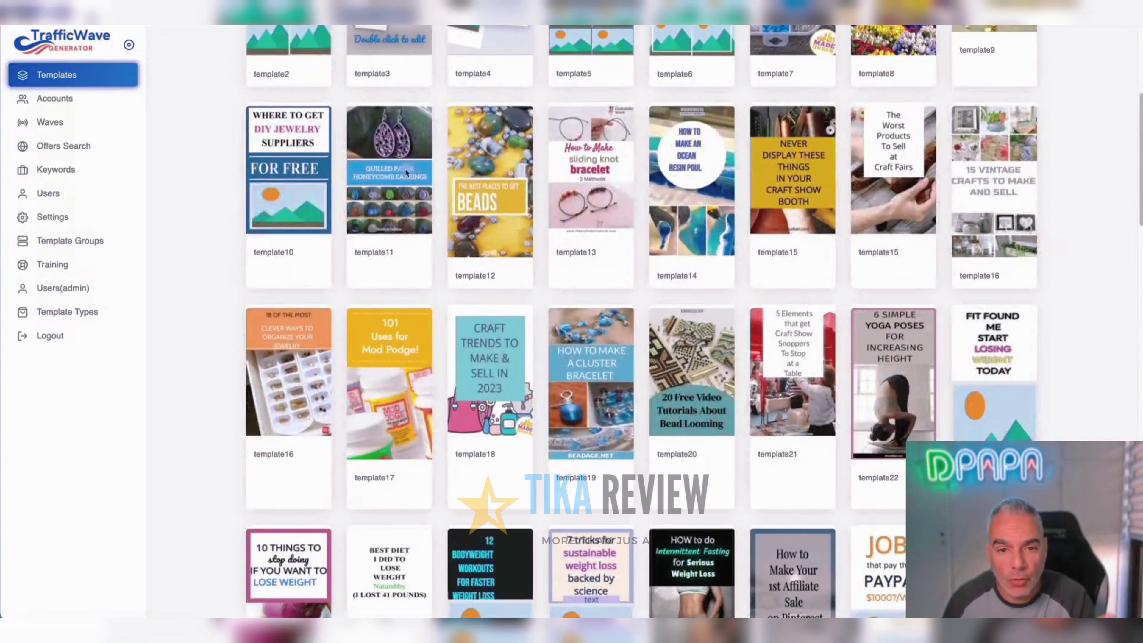
scroll(976, 201, "down", 3)
scroll(975, 201, "down", 2)
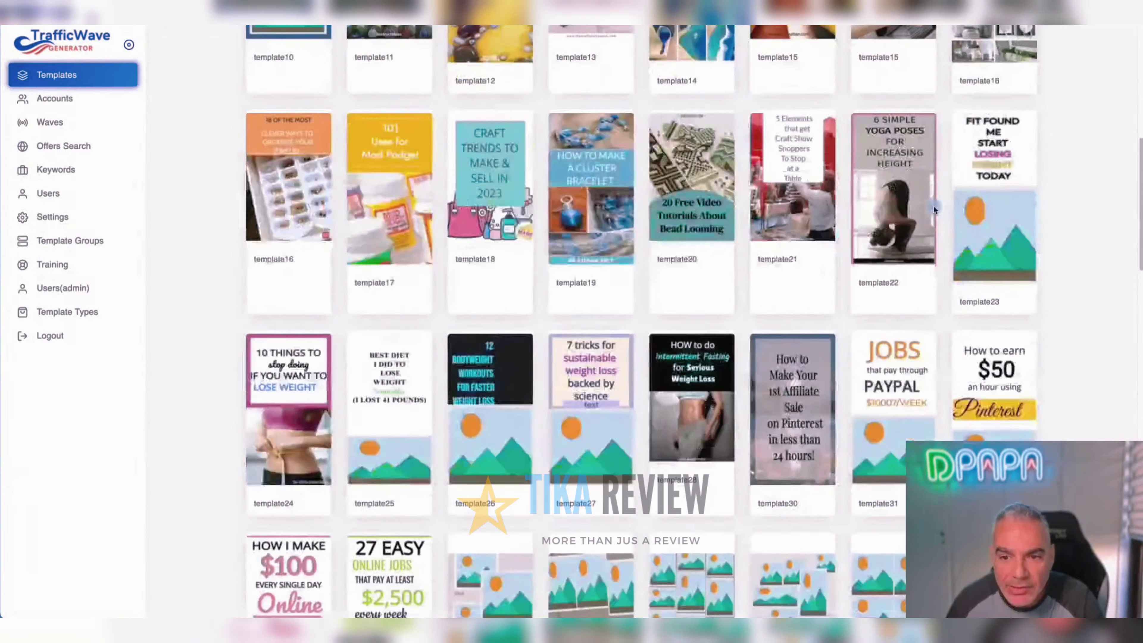
scroll(651, 173, "down", 5)
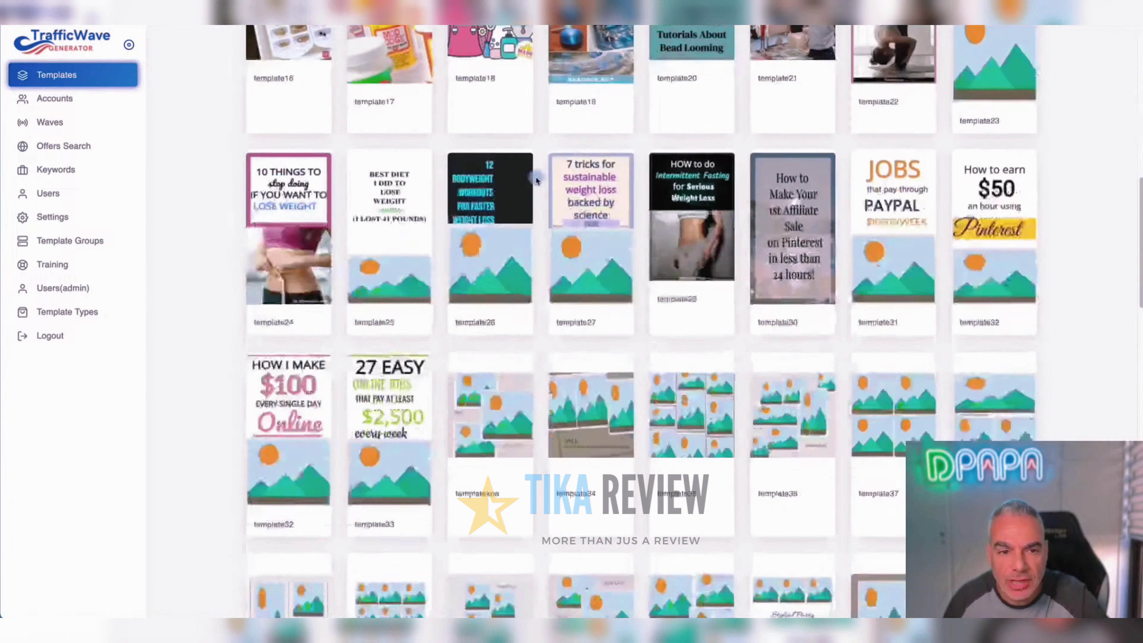
scroll(538, 180, "down", 10)
scroll(539, 181, "up", 20)
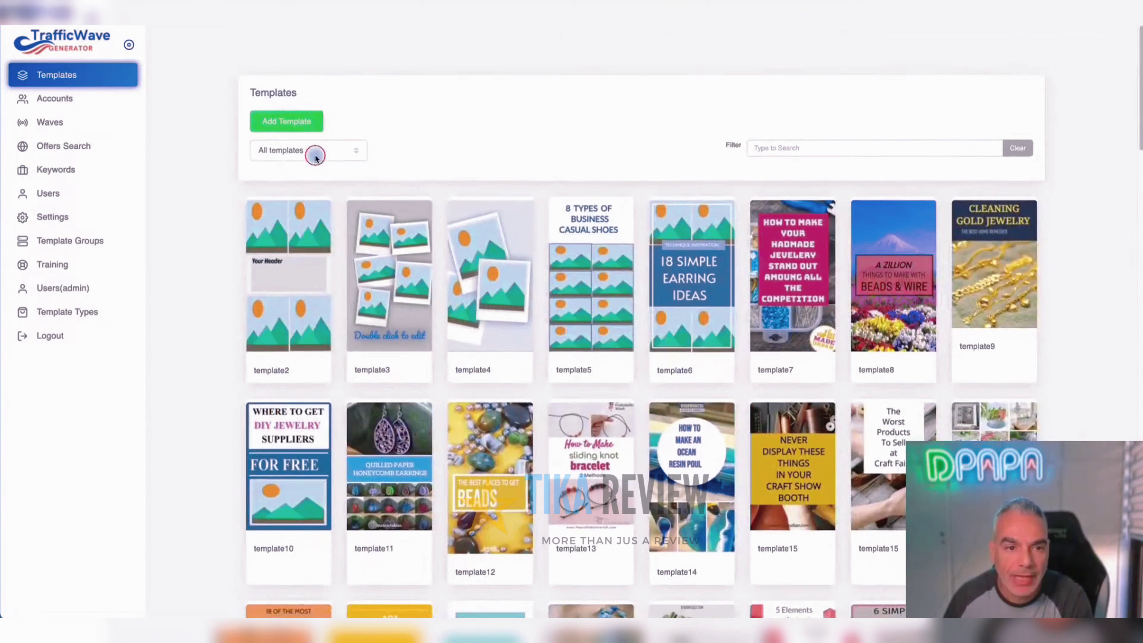
Check the template filter choices, keeping all templates shown, and view the list of waves
left_click(315, 156)
left_click(422, 149)
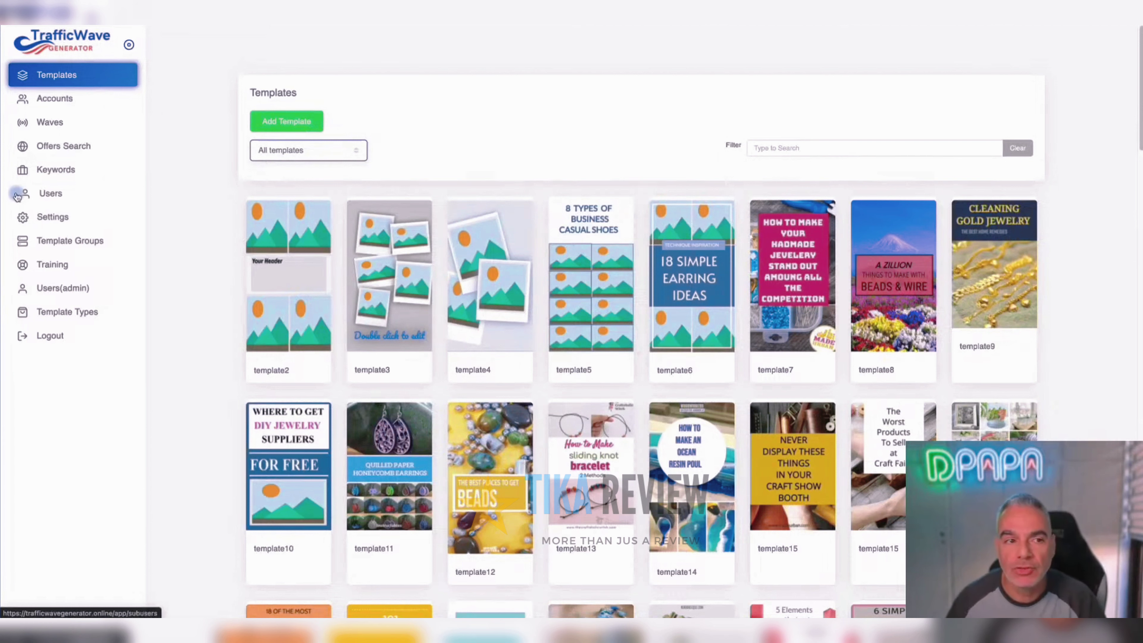
left_click(49, 122)
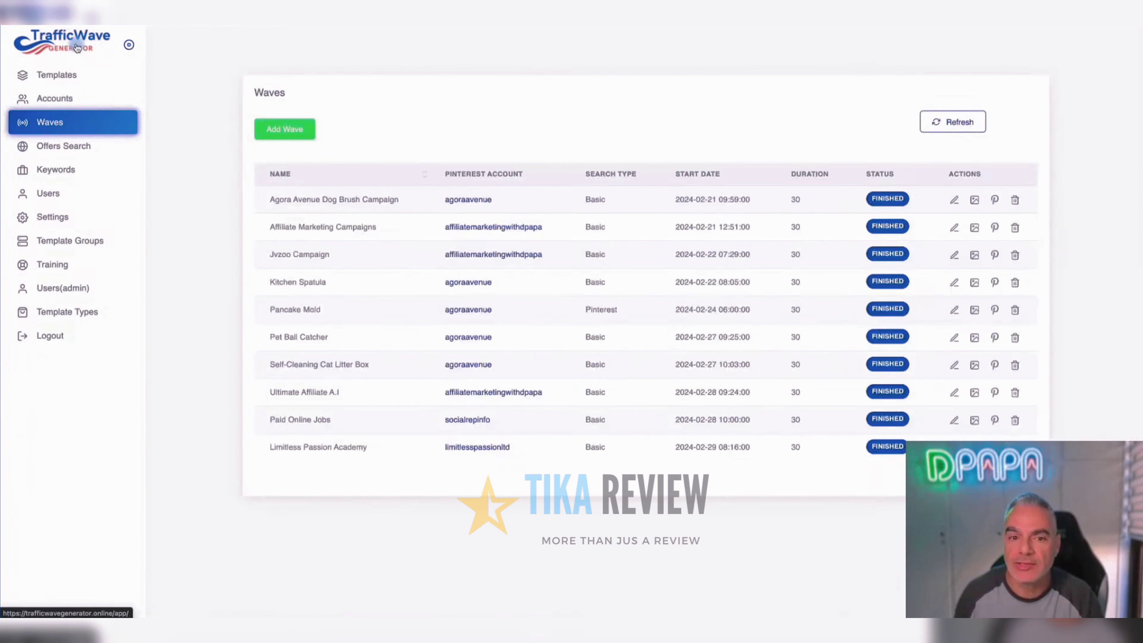